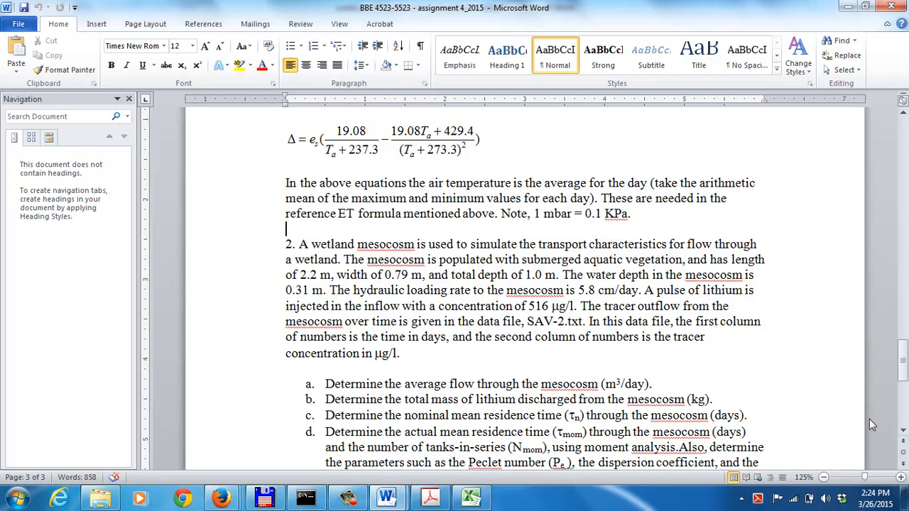
Open the SAV-2 wetland text file from the assignment 4 folder in Total Commander and examine its time and lithium concentration data
left_click(903, 431)
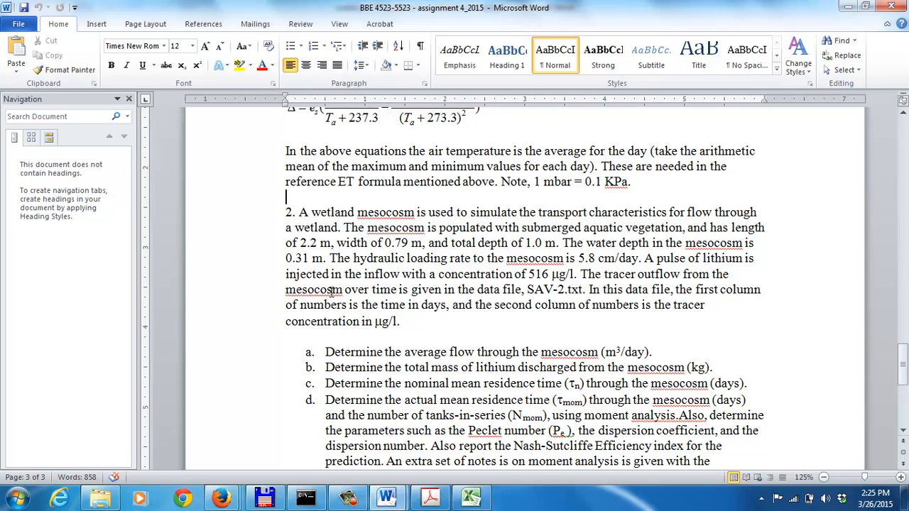
mouse_move(396, 503)
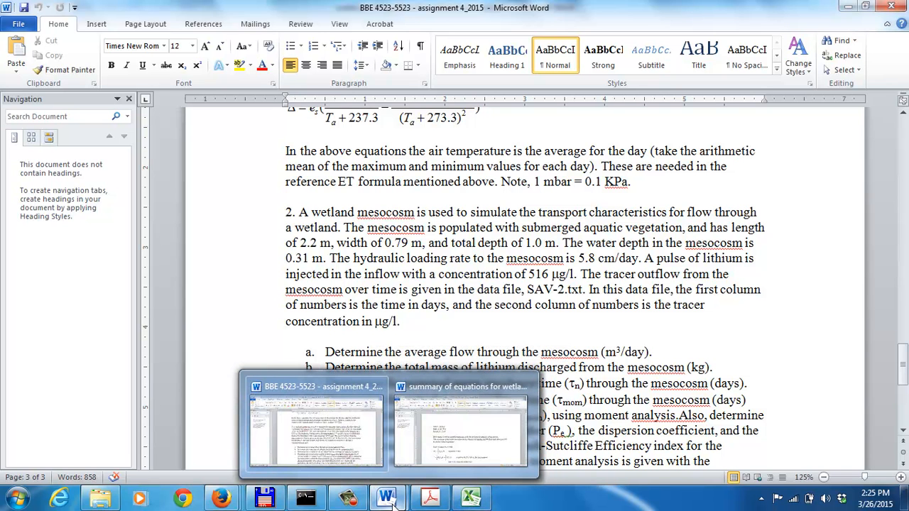
left_click(265, 498)
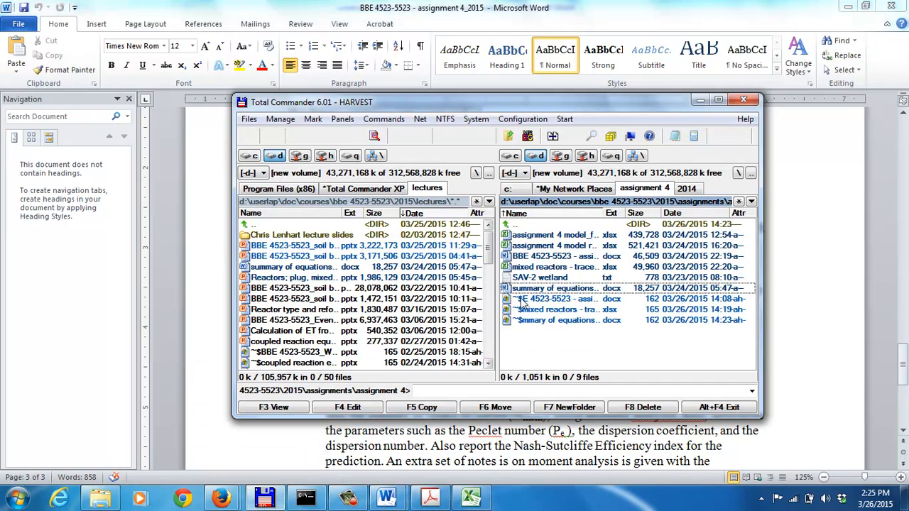
right_click(538, 278)
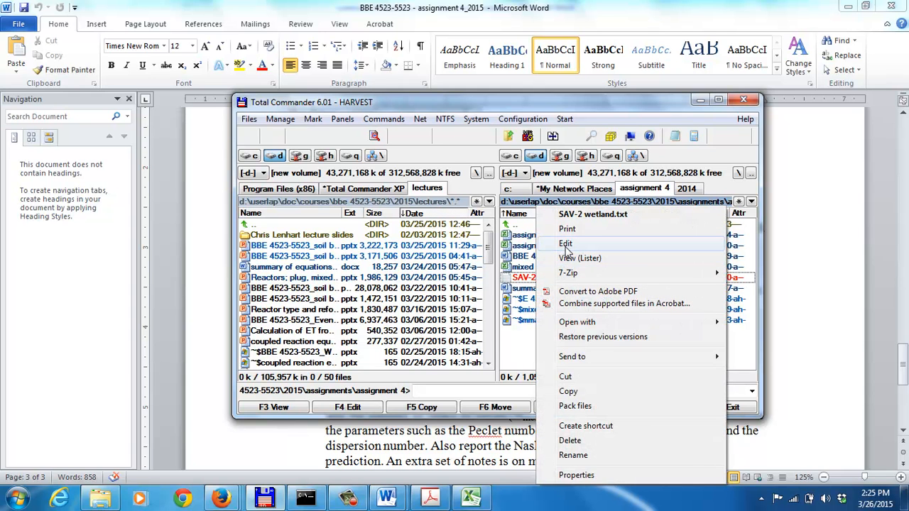
left_click(566, 244)
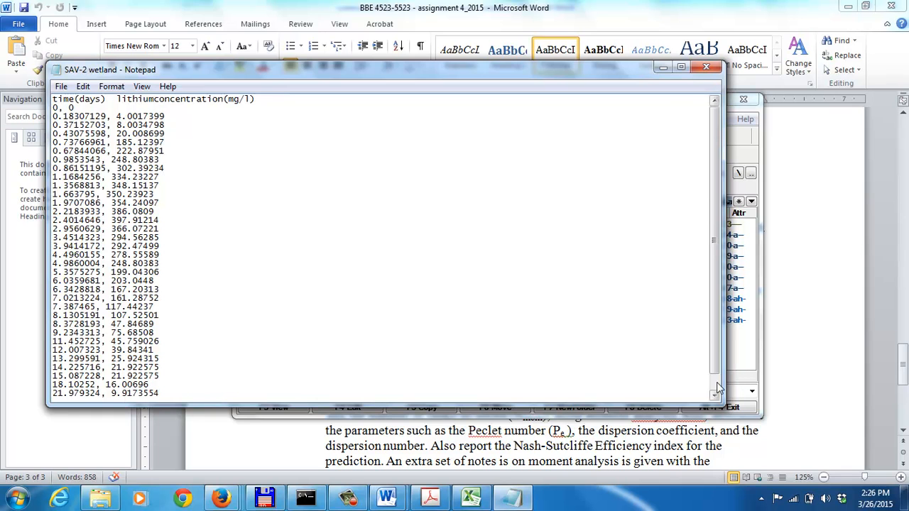
scroll(712, 377, "down", 1)
scroll(716, 335, "up", 1)
left_click(663, 68)
Keep the current Windows color scheme without further prompts and review questions a to e of problem 2 in the assignment document
left_click(807, 395)
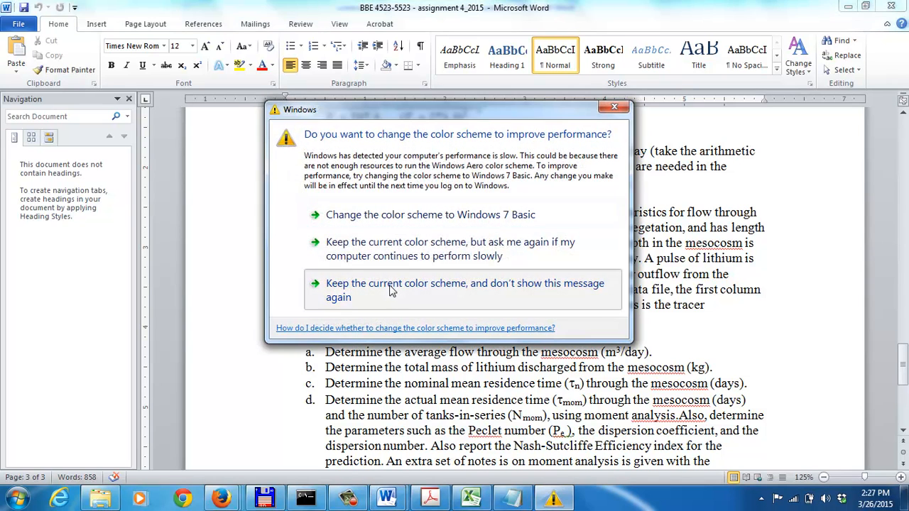
left_click(390, 289)
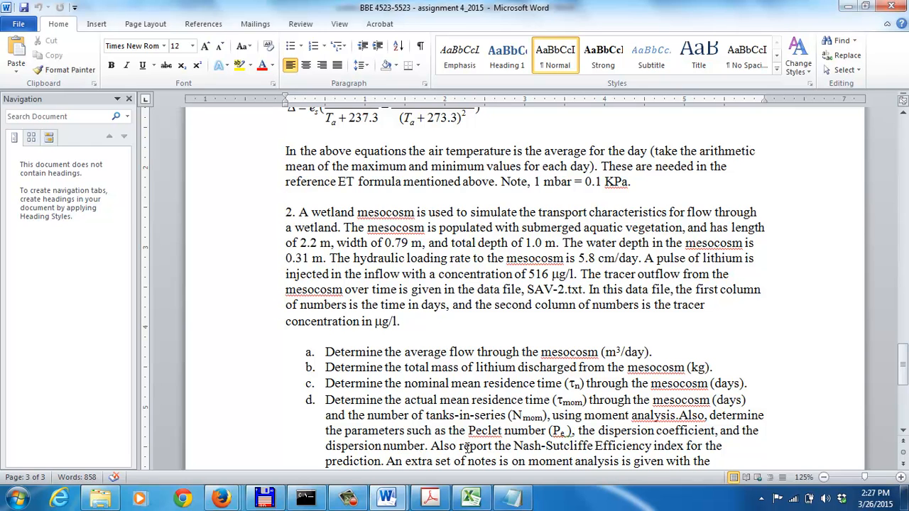
left_click(903, 432)
left_click_drag(903, 432, 903, 432)
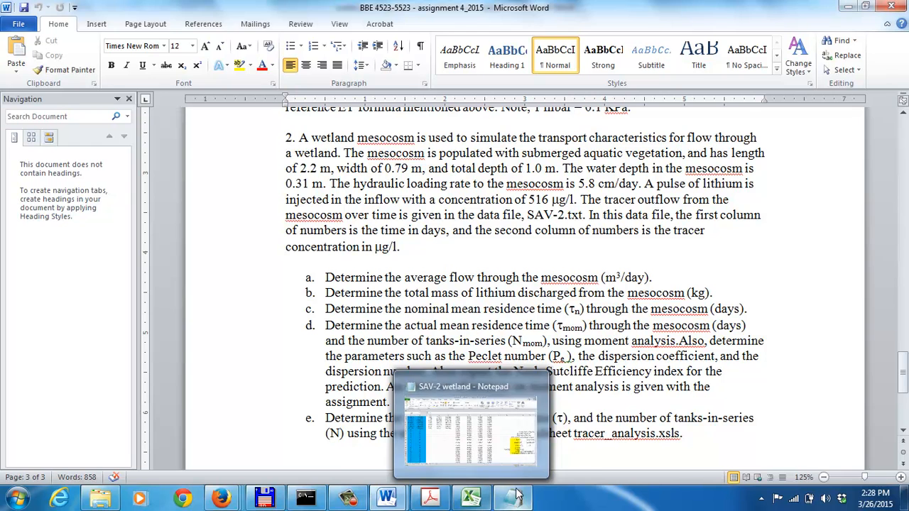
Switch to the summary of equations for wetland tracer analysis and review its equations from tracer mass recovered to dispersion number
mouse_move(391, 497)
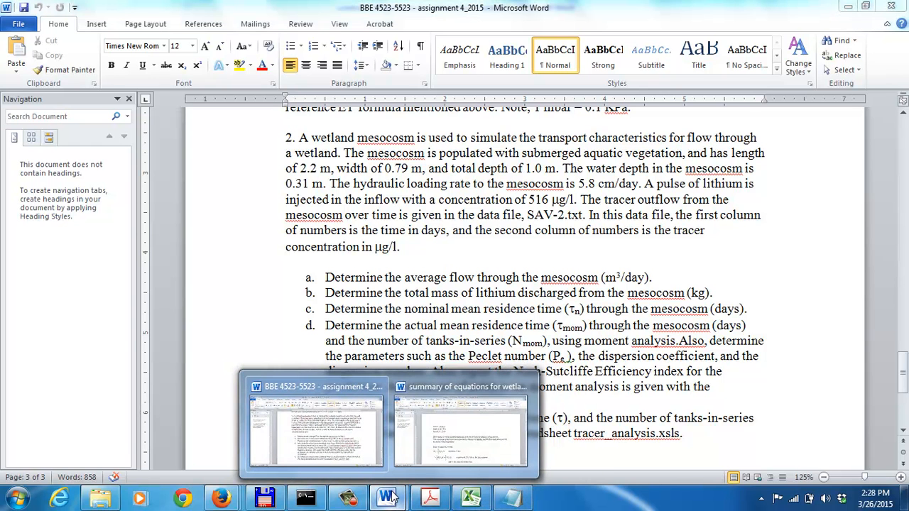
left_click(481, 410)
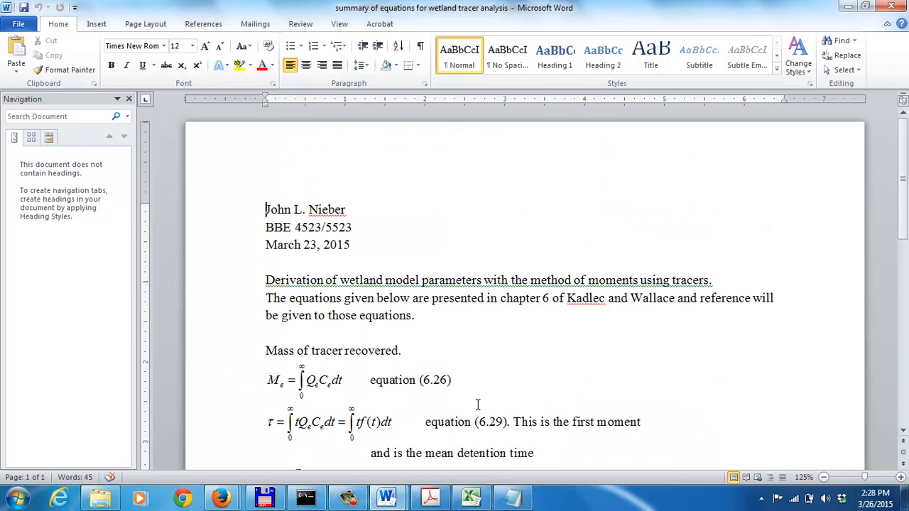
left_click(902, 434)
left_click_drag(902, 433, 902, 434)
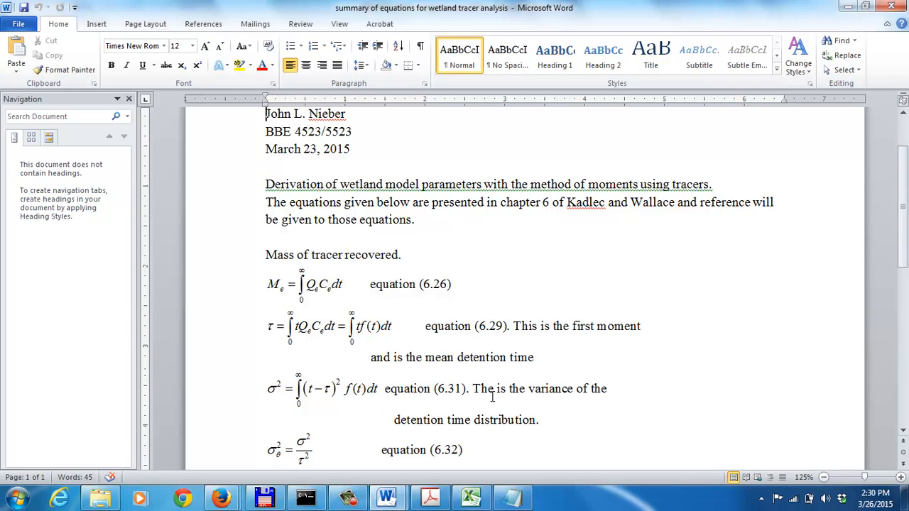
left_click(903, 433)
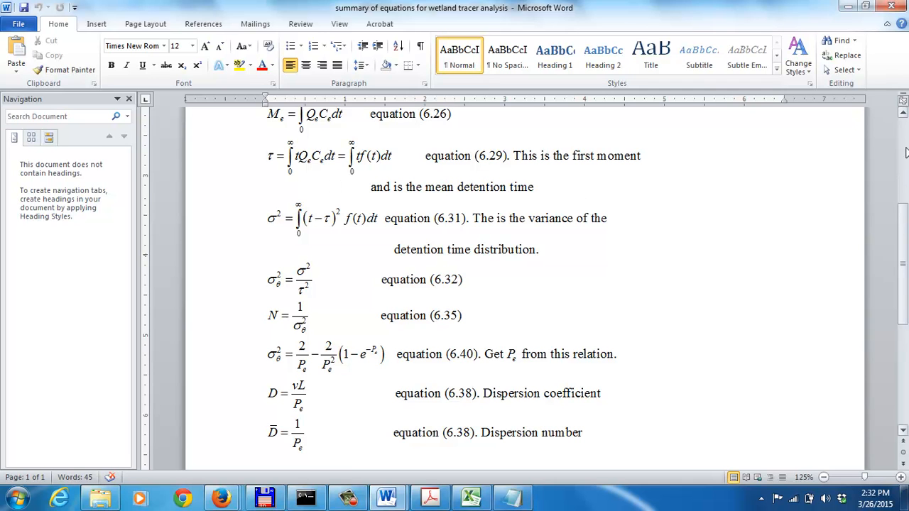
left_click(906, 126)
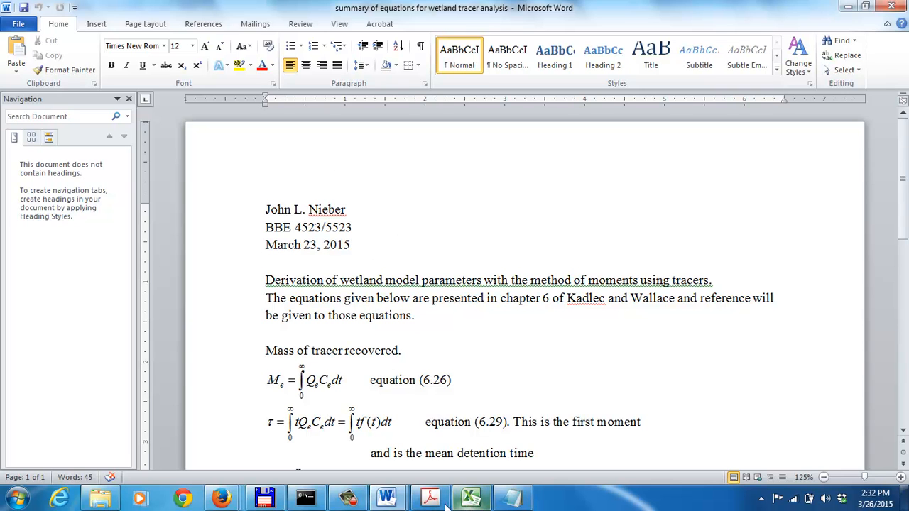
Switch to the mixed reactors tracer fitting workbook in Excel and examine the tracer data columns, fitting parameters and detention time distribution chart
left_click(387, 497)
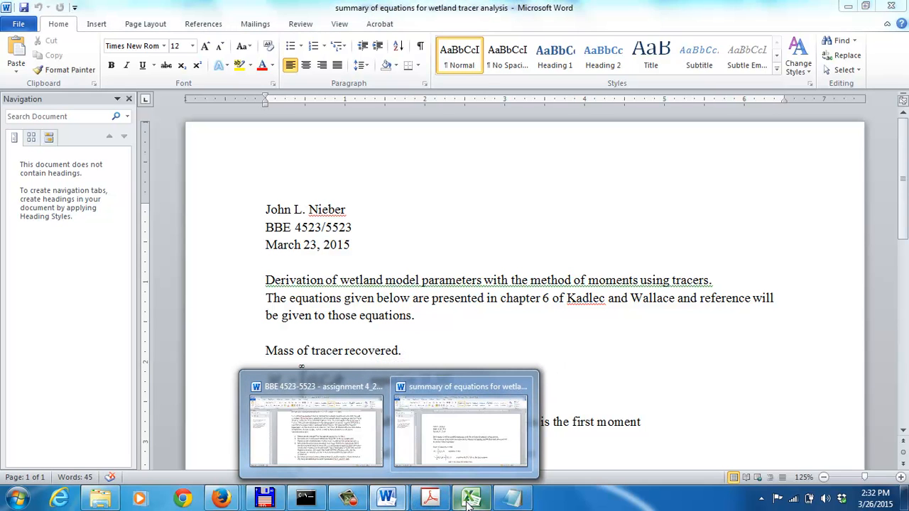
left_click(510, 503)
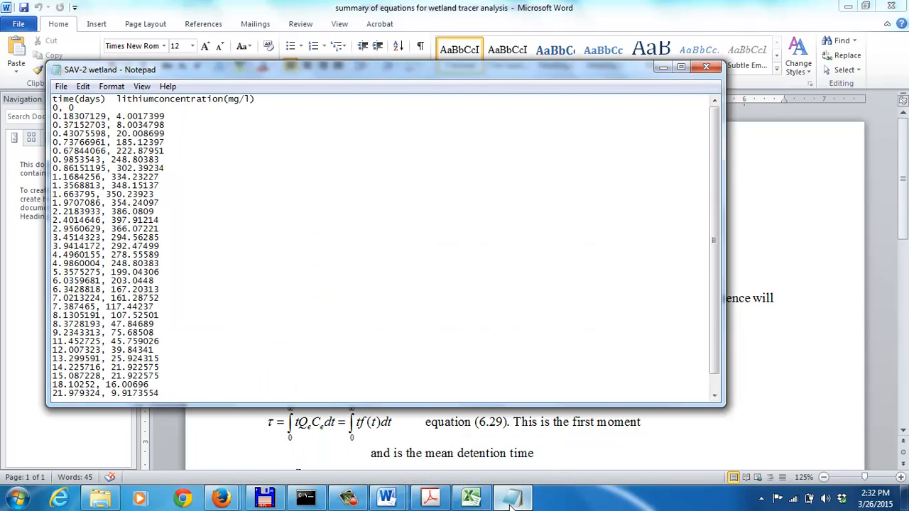
left_click(468, 503)
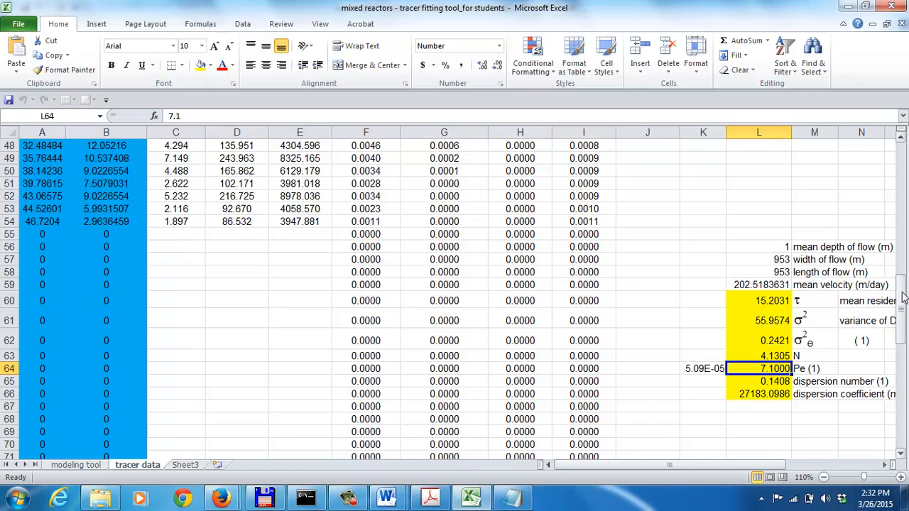
left_click_drag(903, 295, 887, 147)
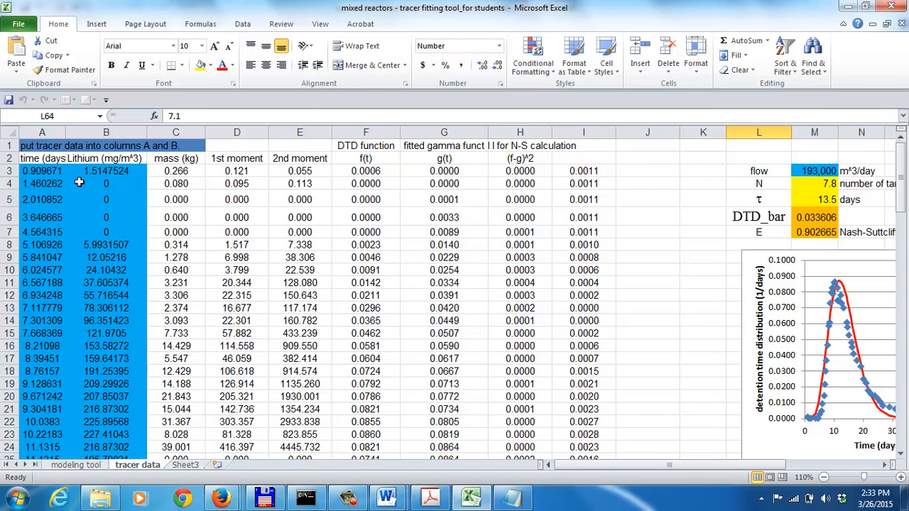
left_click(417, 158)
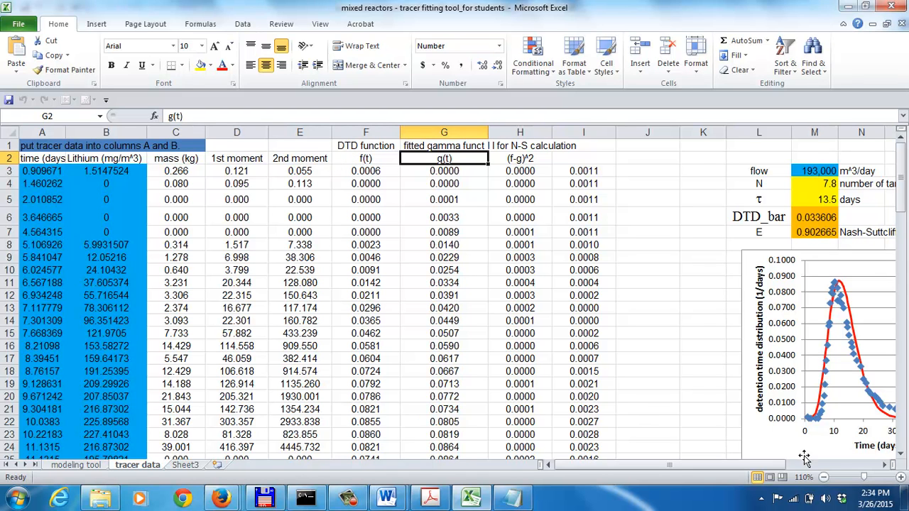
left_click(884, 465)
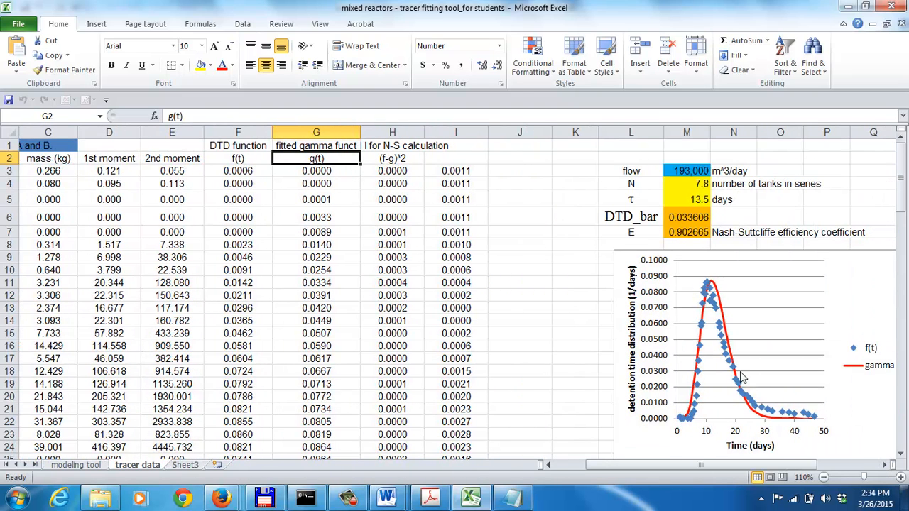
Set the number of tanks in series, N, to 5 in the fitting parameters
mouse_move(744, 390)
mouse_move(704, 336)
left_click(675, 184)
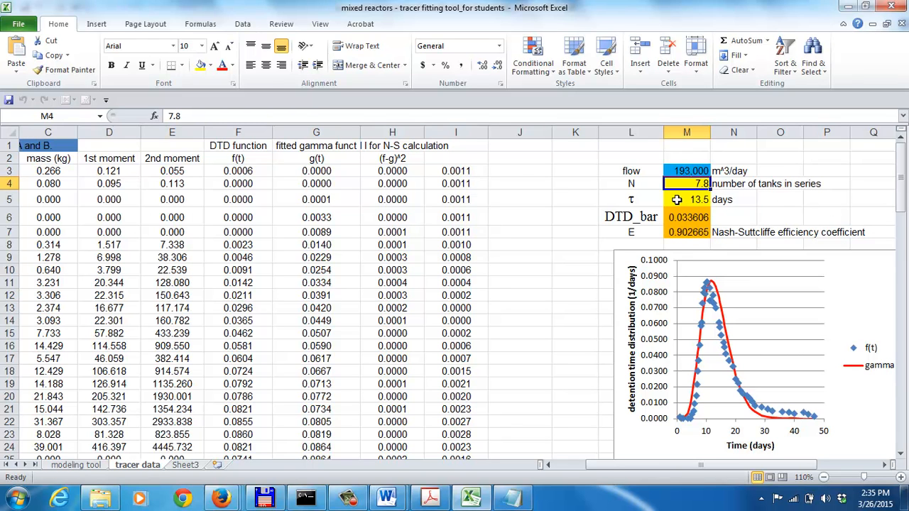
left_click(676, 199)
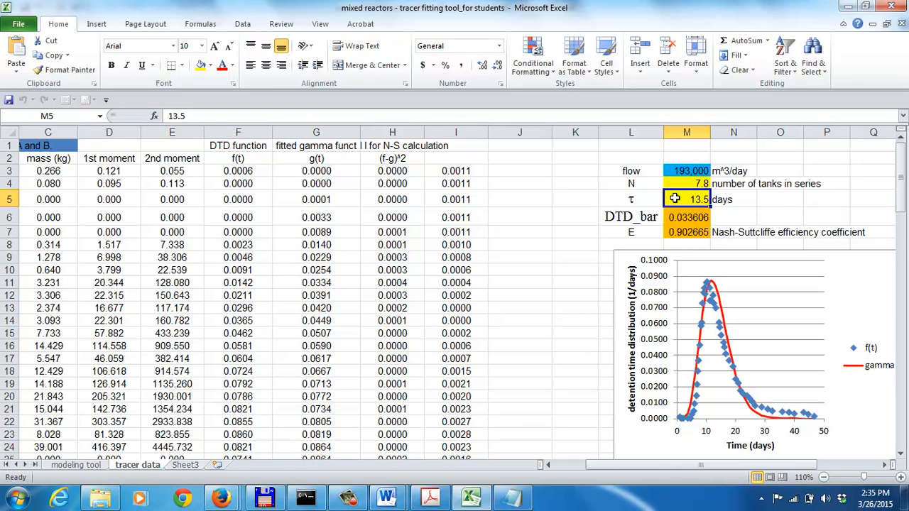
left_click(678, 183)
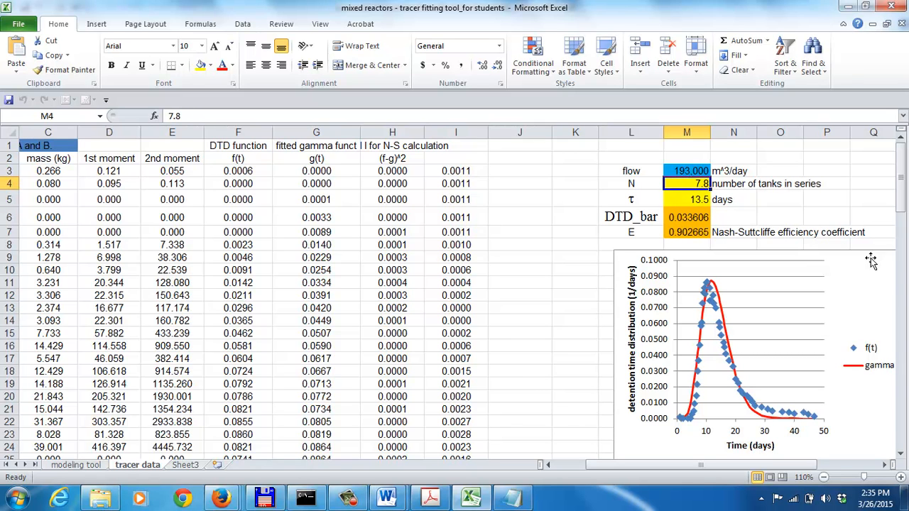
type("5")
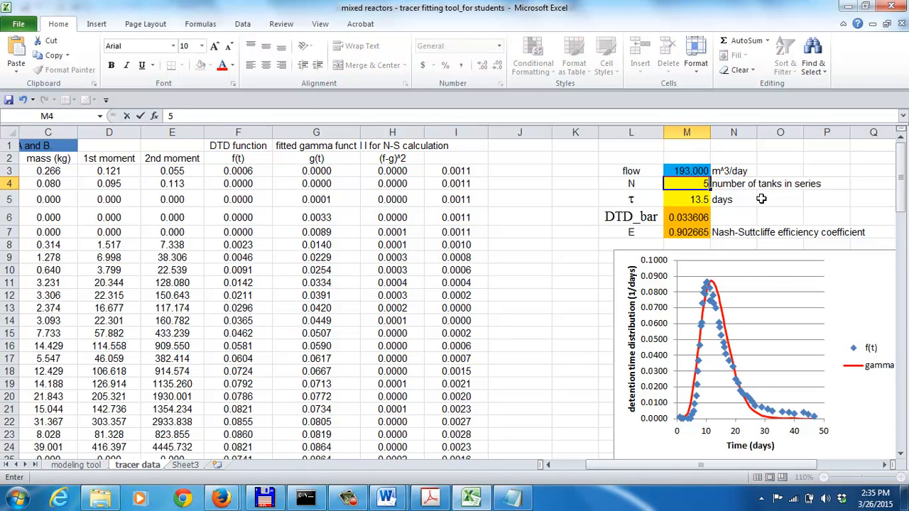
key("Return")
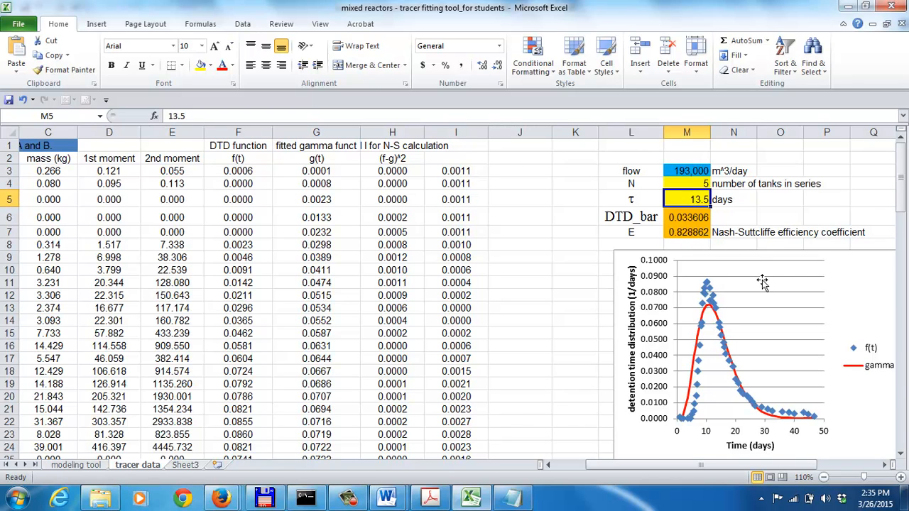
Try τ values of 15 days and 30 days for the fitted gamma function
type("15")
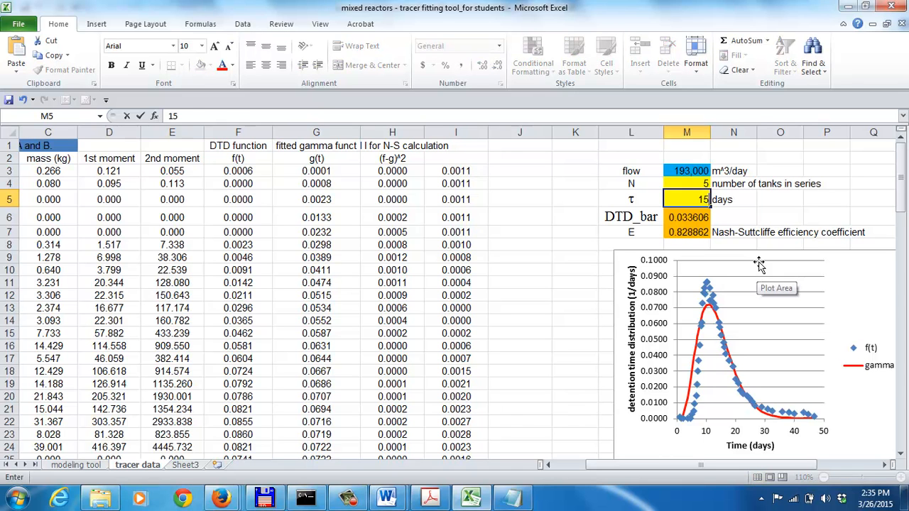
key("Return")
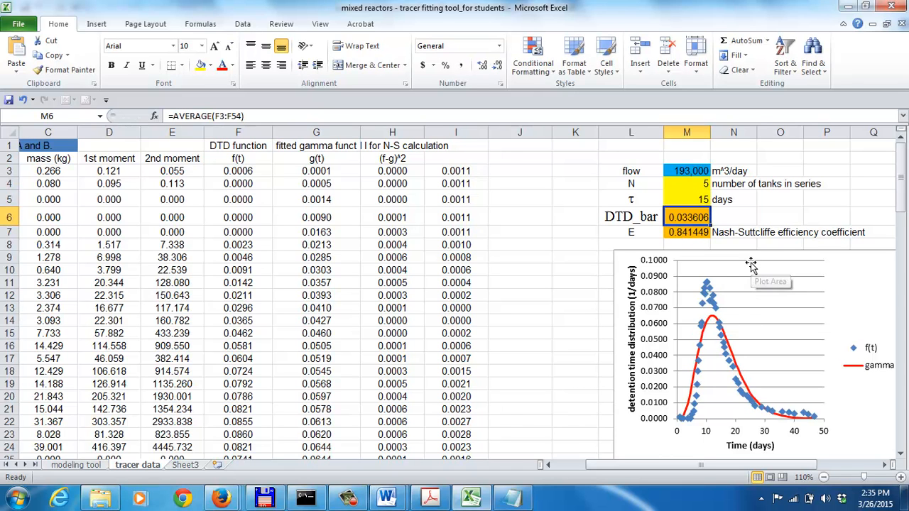
left_click(684, 199)
type("30")
key("Return")
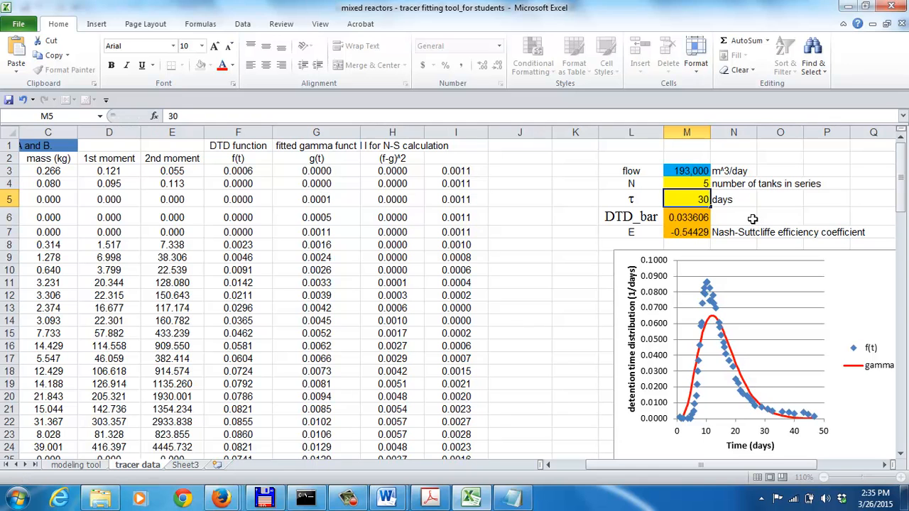
Set τ to 13.5 days and inspect the formula of the Nash-Sutcliffe efficiency coefficient
left_click(683, 200)
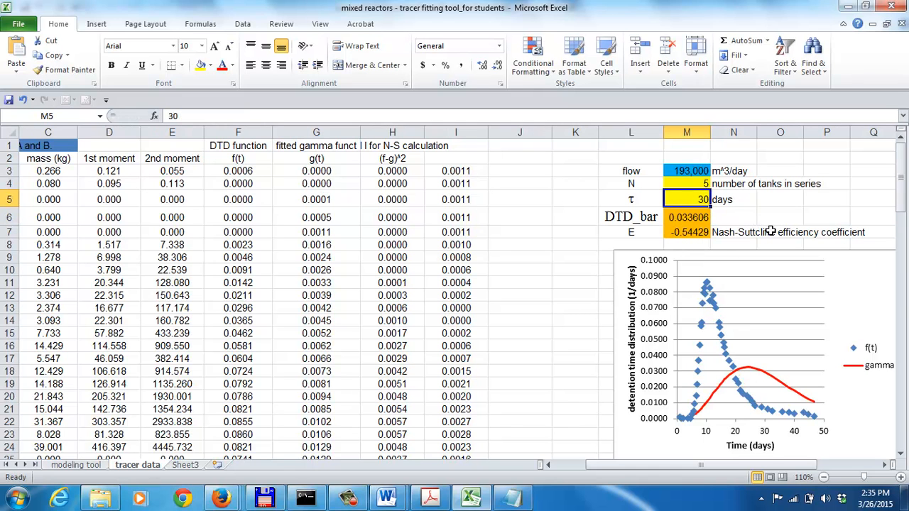
type("13.5")
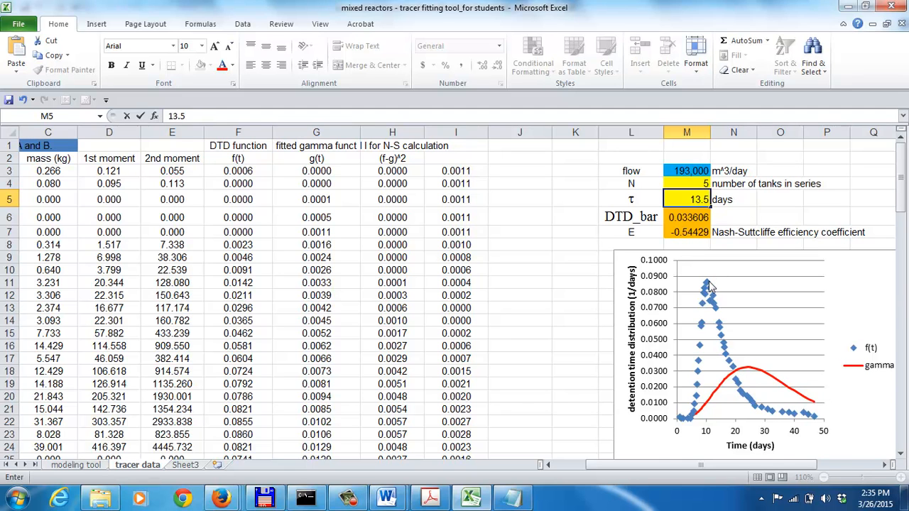
key("Return")
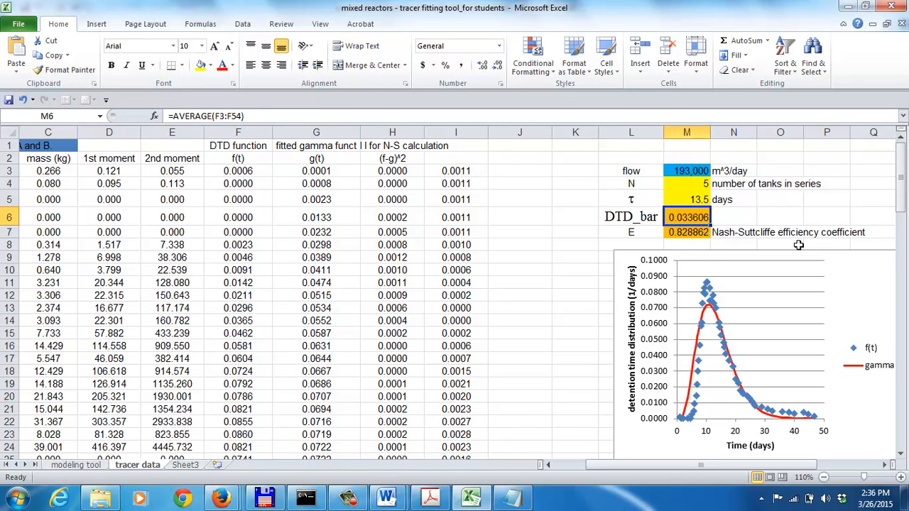
left_click(684, 233)
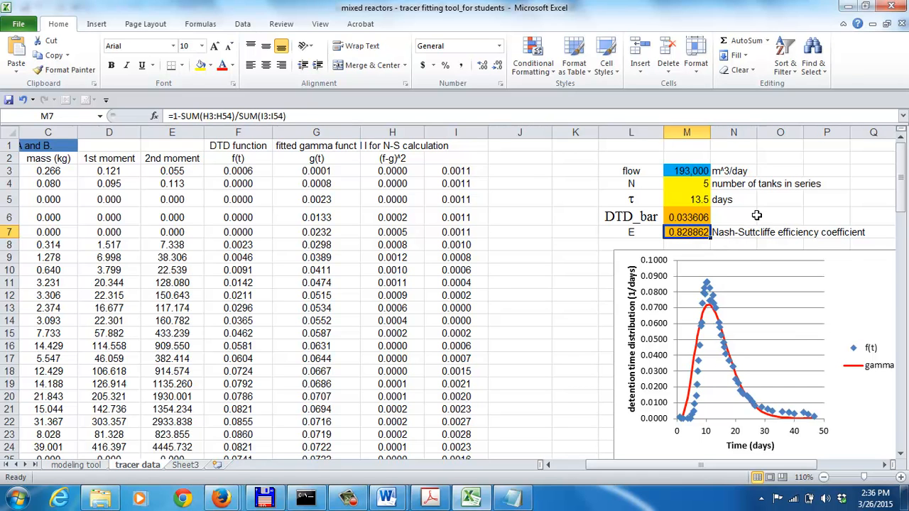
Set τ to 30 days again to compare the fit of the gamma curve
left_click(679, 200)
type("3")
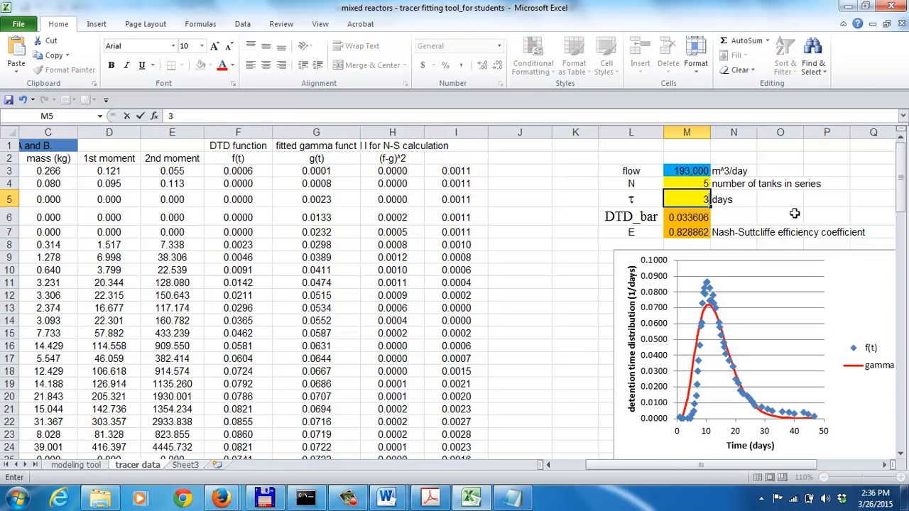
type("0")
key("Return")
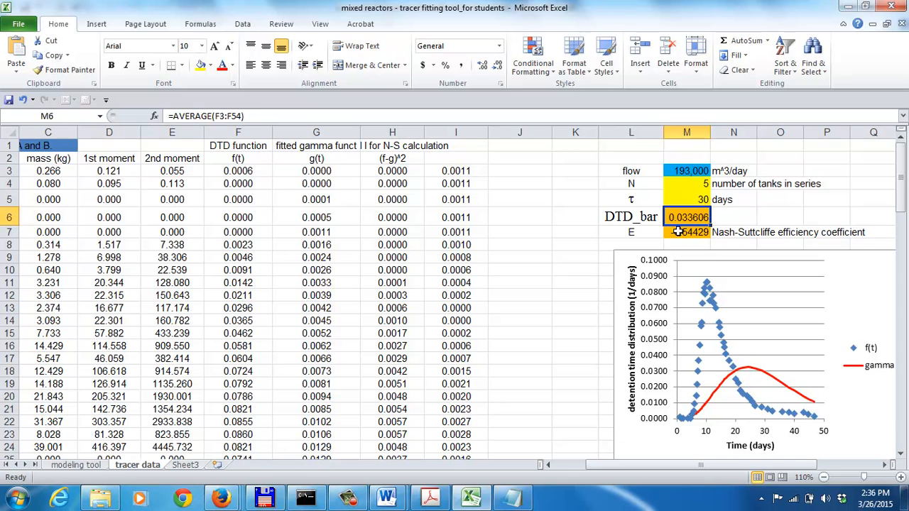
Set τ back to 13.5 days in the fitting parameters
left_click(694, 201)
type("13.5")
key("Return")
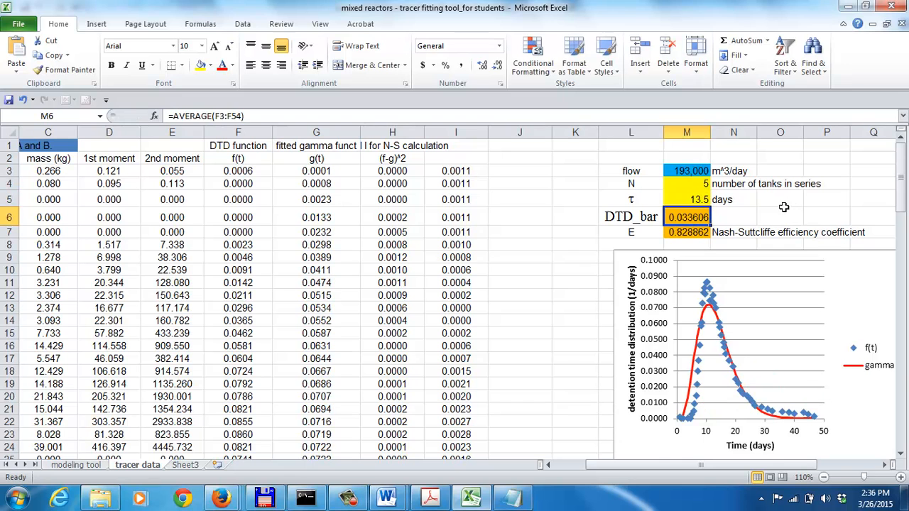
Set the number of tanks in series N to 7.8 in the fitting parameters
left_click(681, 184)
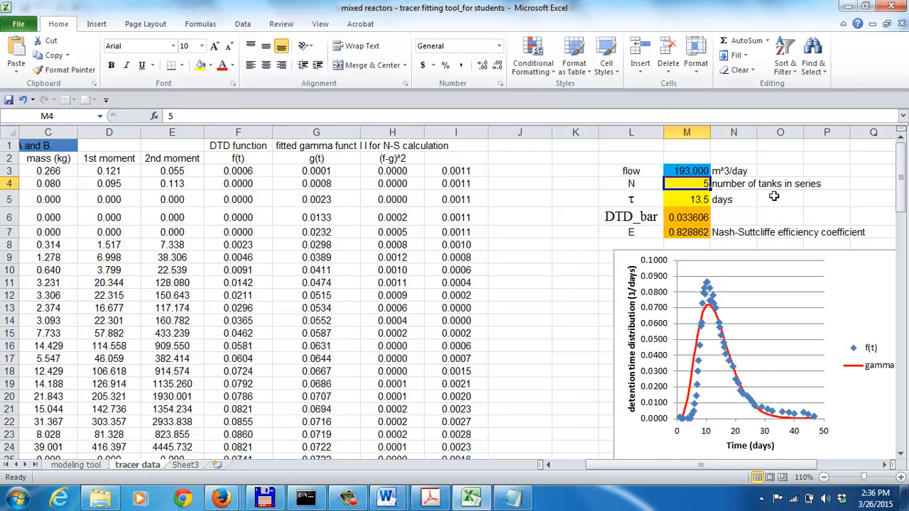
type("7.8")
key("Return")
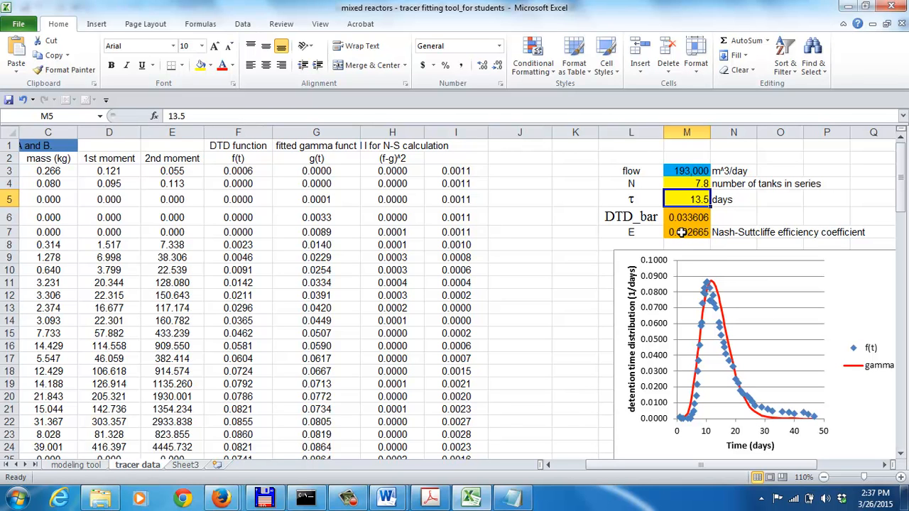
Look through the tracer data sheet from the time and lithium columns down to its lower rows
left_click(902, 430)
left_click(904, 162)
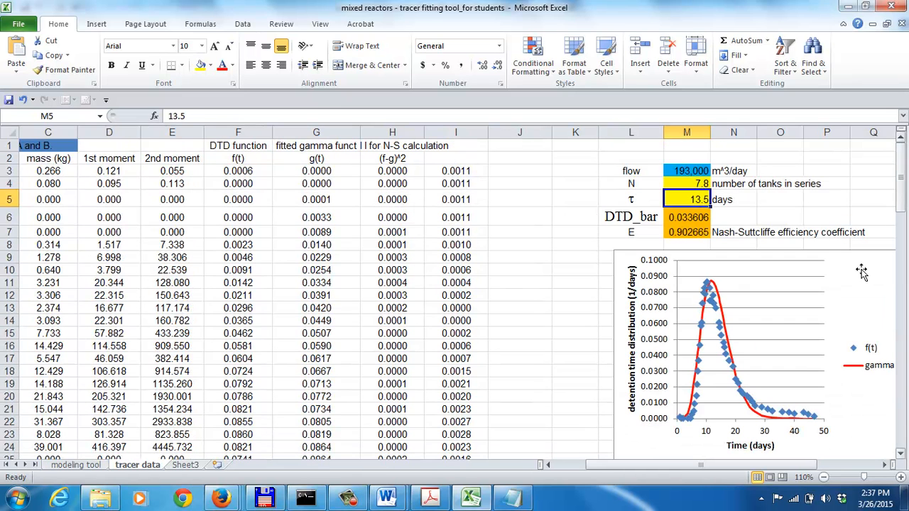
left_click(549, 465)
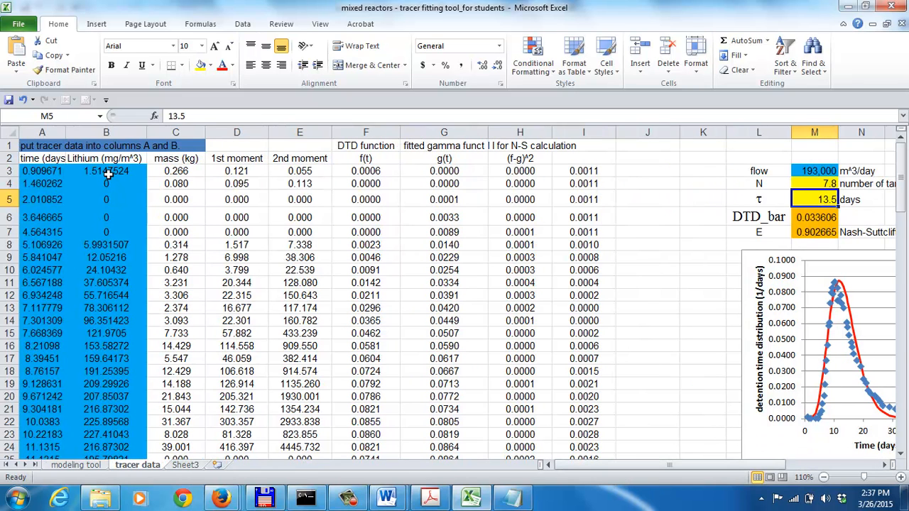
left_click(903, 420)
left_click(904, 425)
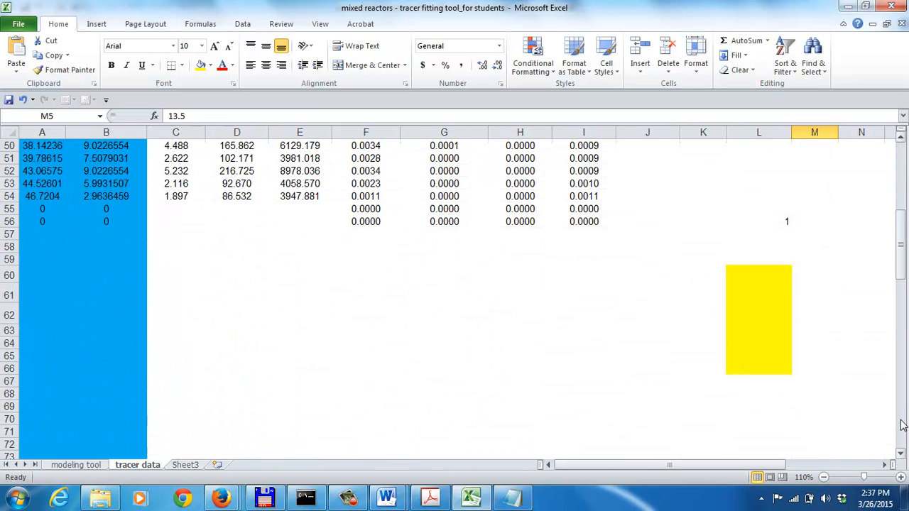
left_click(903, 425)
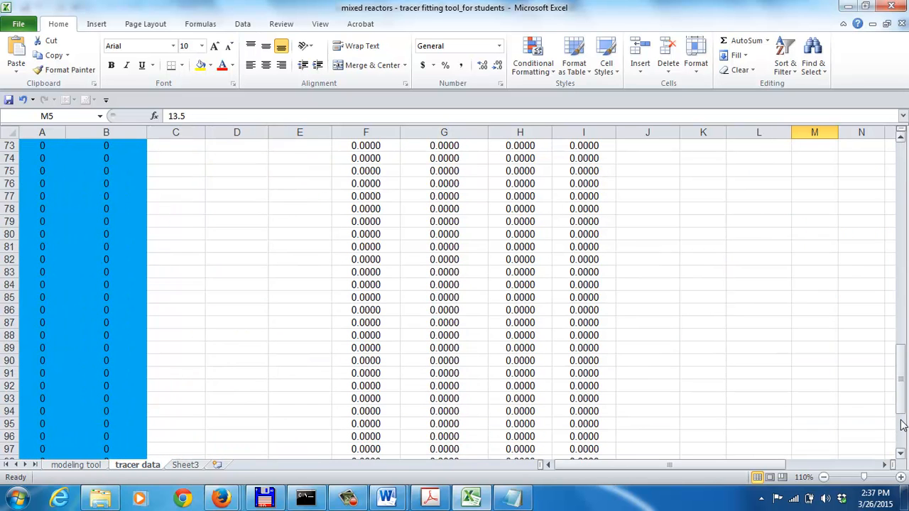
left_click(904, 425)
left_click_drag(904, 425, 878, 170)
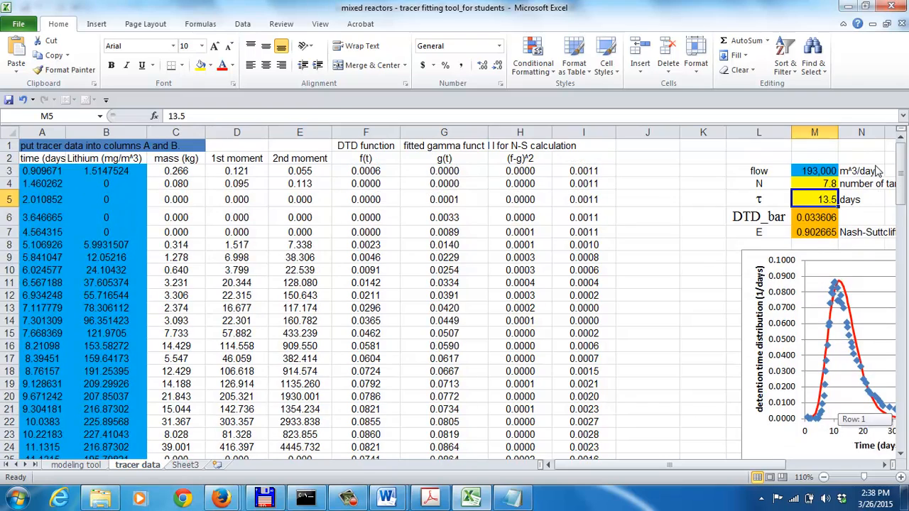
Inspect the mass formula in C3 and the total mass sum in C104
left_click(174, 173)
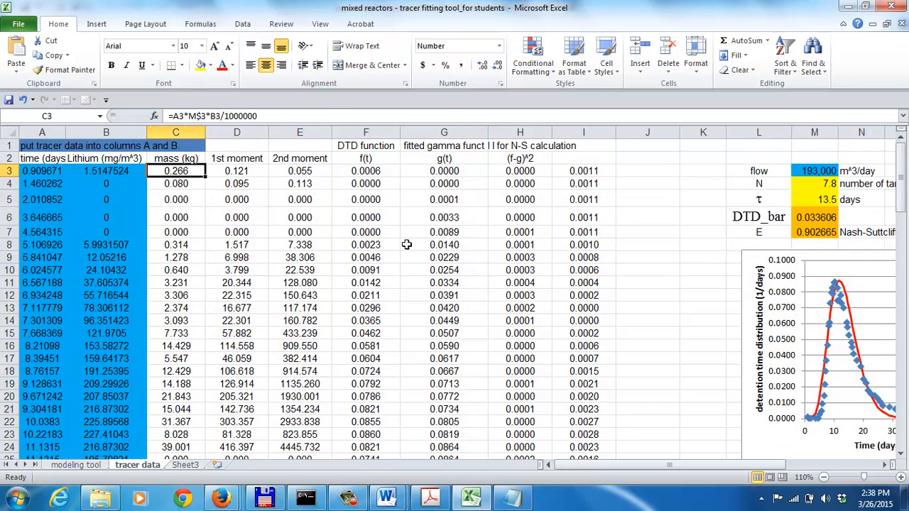
key("Down")
key("Down")
key("Down")
key("Down")
key("Down")
key("Down")
key("Down")
key("Down")
key("Down")
key("Down")
key("Down")
key("Down")
key("Down")
key("Down")
key("Down")
key("Down")
key("Down")
key("Down")
key("Down")
key("Down")
key("Down")
key("Down")
key("Down")
key("Down")
key("Down")
key("Down")
key("Down")
key("Down")
key("Down")
key("Down")
key("Down")
key("Down")
key("Down")
key("Down")
key("Down")
key("Down")
key("Down")
key("Down")
key("Down")
key("Down")
key("Up")
key("Up")
key("Up")
key("Up")
key("Up")
key("Up")
key("Up")
key("Up")
key("Up")
key("Up")
key("Down")
key("Down")
key("Down")
key("Down")
key("Down")
key("Down")
key("Down")
key("Down")
key("Down")
key("Down")
key("Down")
key("Down")
key("Down")
key("Down")
key("Down")
key("Down")
key("Down")
key("Down")
key("Down")
key("Down")
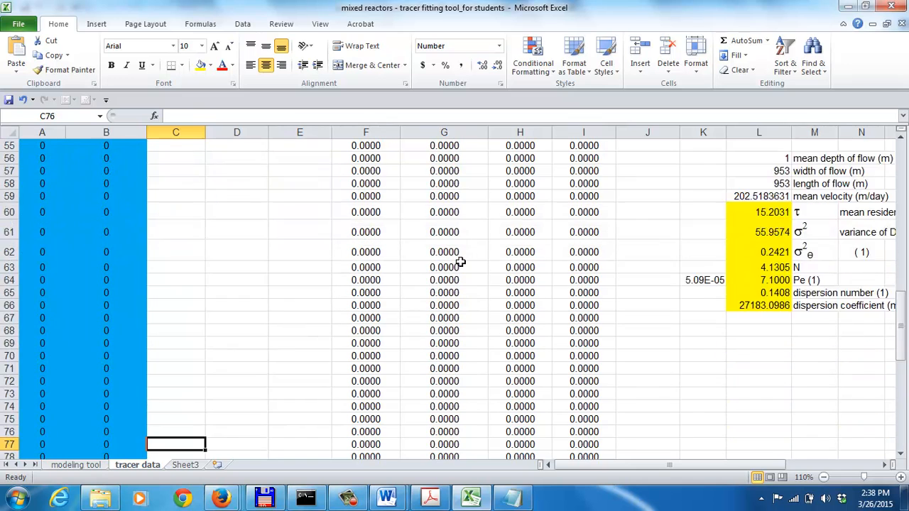
key("Down")
key("Down")
key("Down")
key("Down")
key("Down")
key("Down")
key("Down")
key("Down")
key("Down")
key("Down")
key("Down")
key("Down")
key("Down")
key("Down")
key("Down")
key("Down")
key("Down")
key("Down")
key("Down")
key("Down")
key("Up")
key("Up")
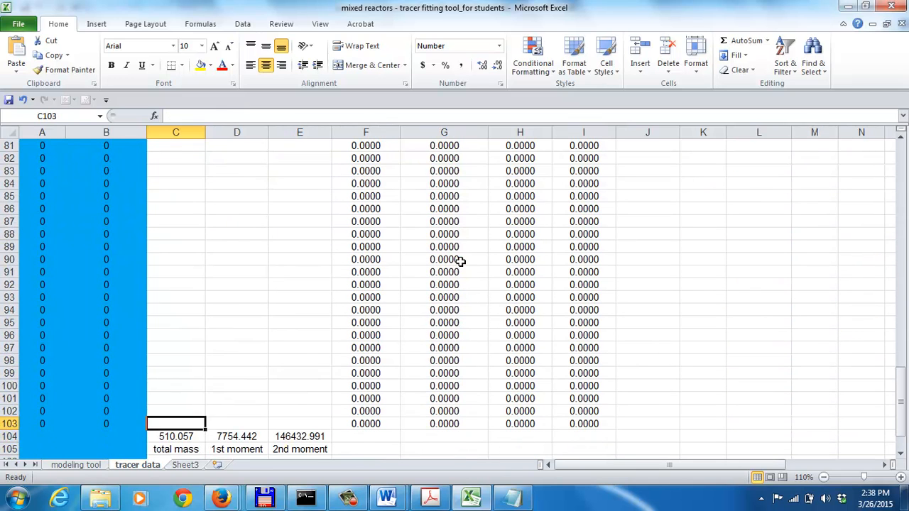
key("Down")
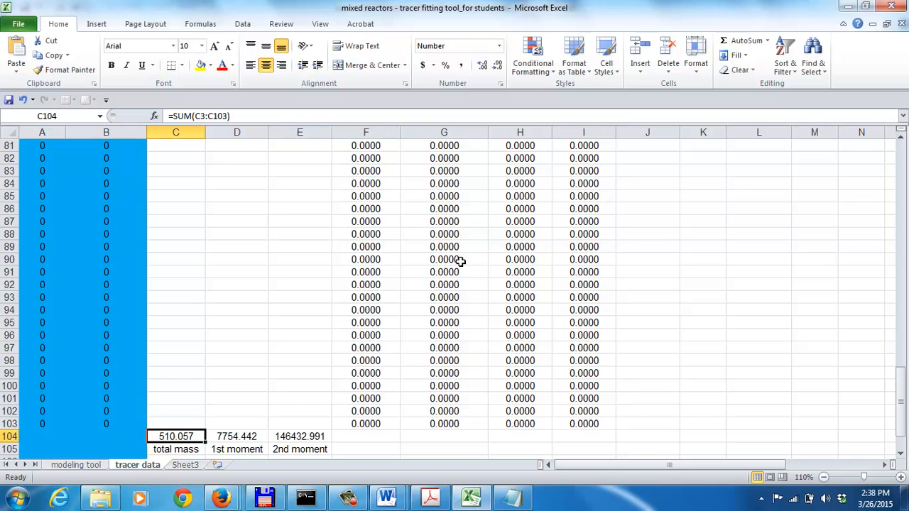
Examine the sum formulas of the 1st moment in D104 and the 2nd moment in E104
key("Down")
key("Up")
key("Down")
key("Up")
key("Right")
key("Left")
key("Right")
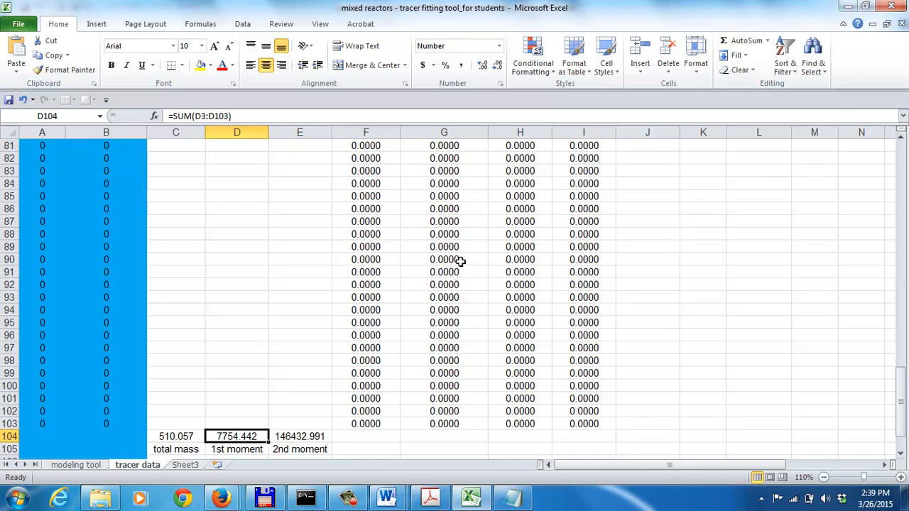
key("Right")
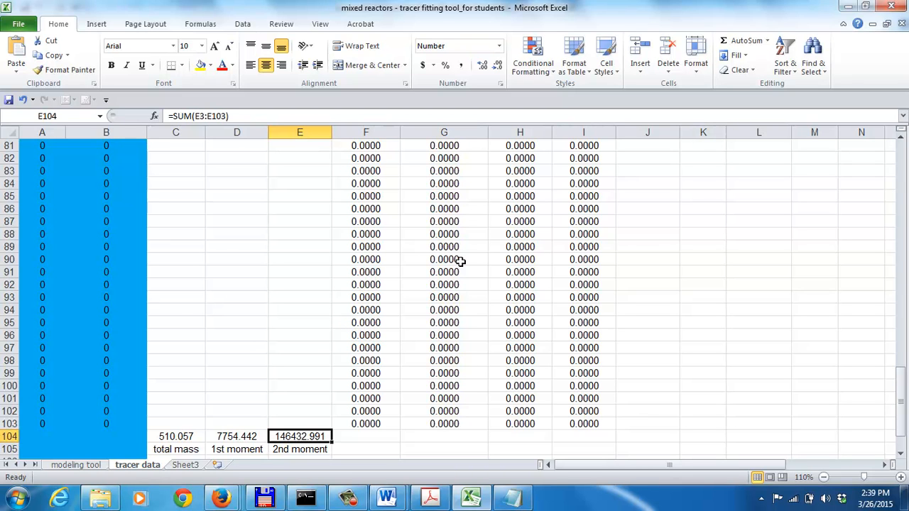
key("Left")
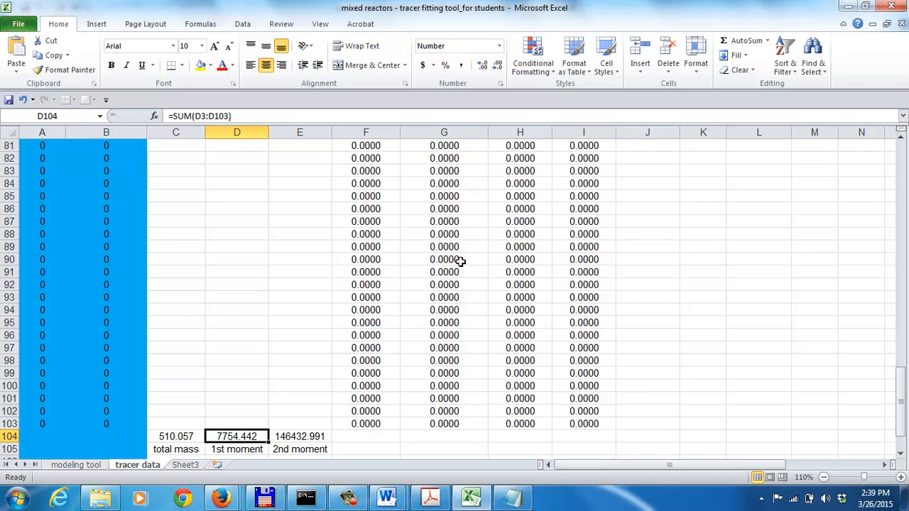
key("Right")
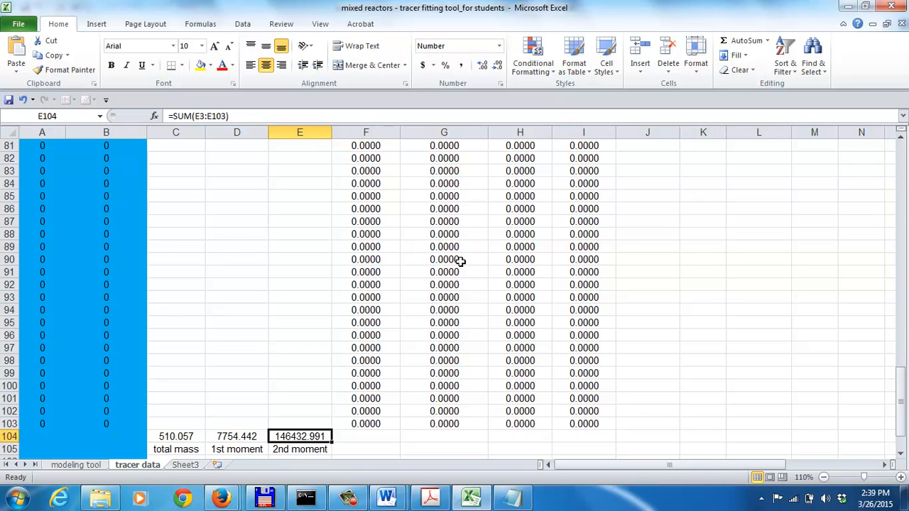
Review the mean depth, width and length of flow and the mean velocity formula in L56 to L59
key("Up")
key("Up")
key("Up")
key("Up")
key("Up")
key("Up")
key("Up")
key("Up")
key("Up")
key("Up")
key("Up")
key("Up")
key("Up")
key("Up")
key("Up")
key("Up")
key("Up")
key("Up")
key("Up")
key("Up")
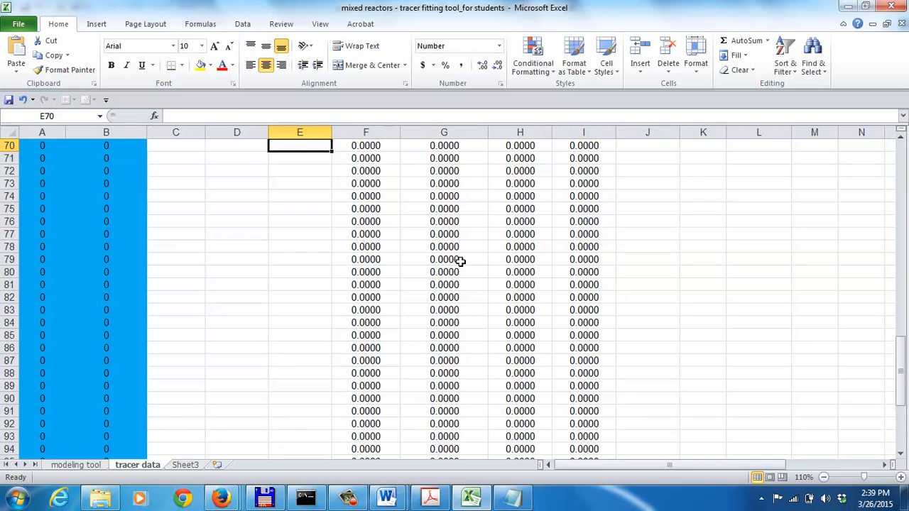
key("Right")
key("Right")
key("Right")
key("Right")
key("Right")
key("Right")
key("Right")
key("Right")
key("Right")
key("Right")
key("Left")
key("Left")
key("Left")
key("Up")
key("Up")
key("Up")
key("Up")
key("Up")
key("Up")
key("Up")
key("Up")
key("Up")
key("Up")
key("Up")
key("Up")
key("Up")
key("Up")
key("Up")
key("Up")
key("Up")
key("Up")
key("Up")
key("Up")
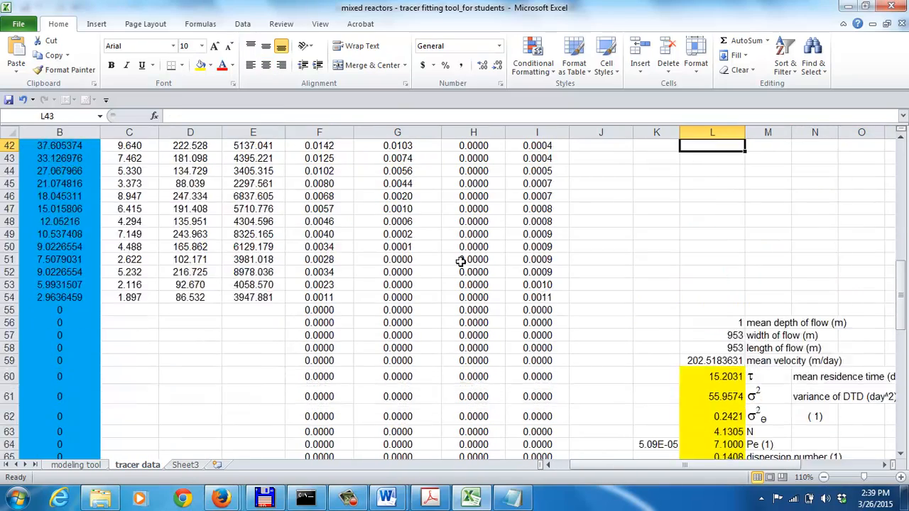
key("Down")
key("Down")
key("Down")
key("Down")
key("Down")
key("Down")
key("Down")
key("Down")
key("Down")
key("Down")
key("Down")
key("Down")
key("Down")
key("Down")
key("Down")
key("Down")
key("Down")
key("Down")
key("Down")
key("Down")
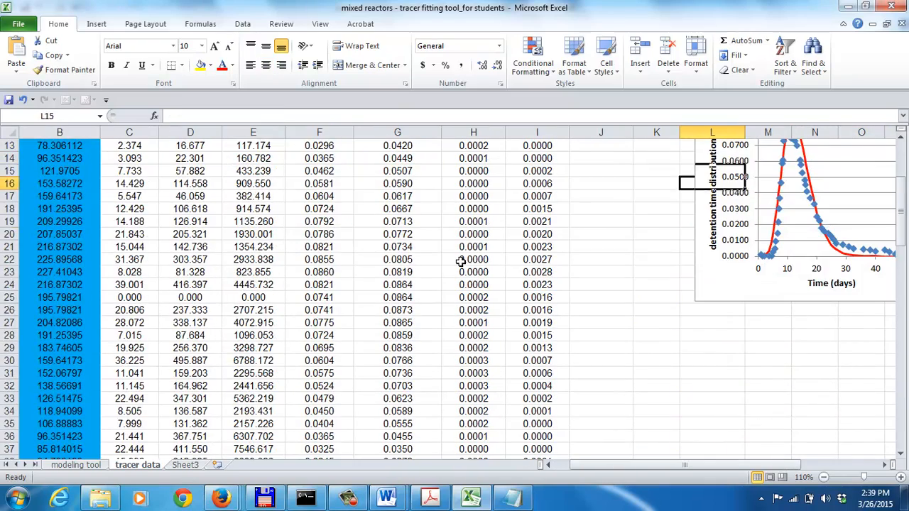
key("Down")
key("Down")
key("Down")
key("Down")
key("Down")
key("Down")
key("Down")
key("Down")
key("Down")
key("Down")
key("Down")
key("Down")
key("Down")
key("Down")
key("Down")
key("Down")
key("Down")
key("Down")
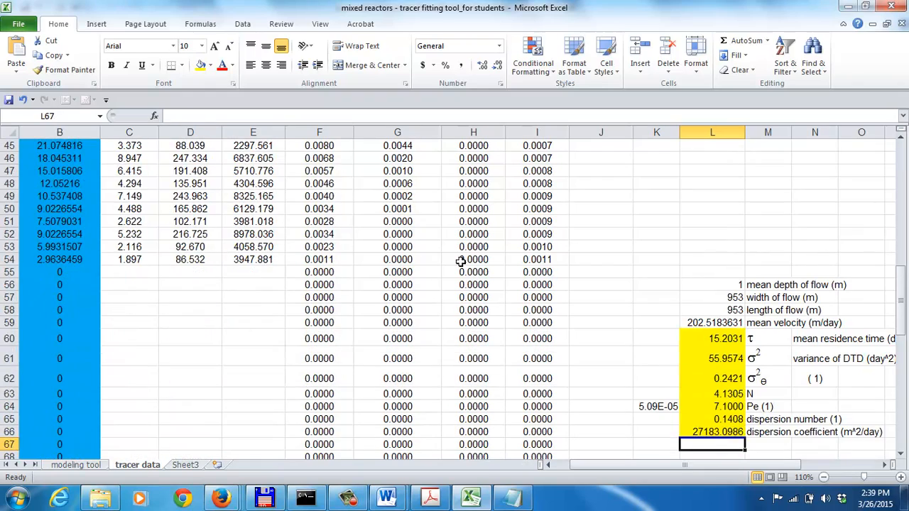
key("Up")
key("Up")
key("Up")
key("Up")
key("Up")
key("Up")
key("Up")
key("Up")
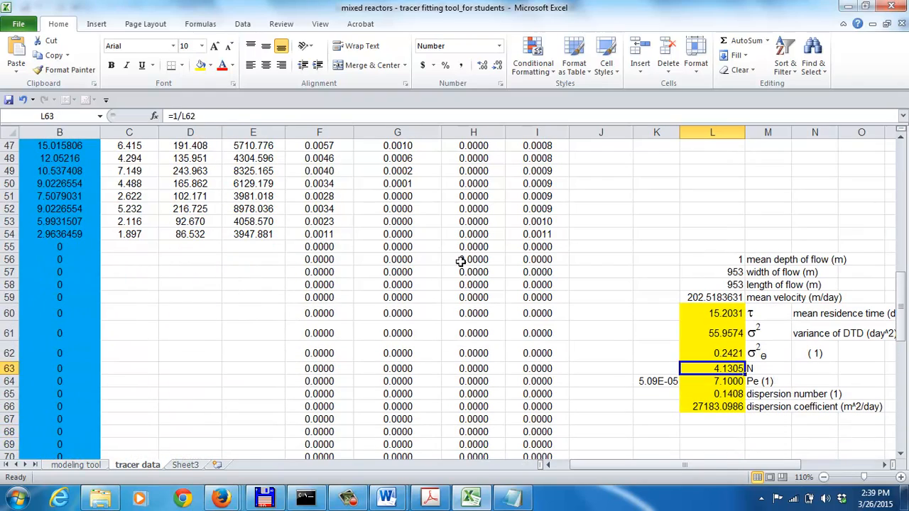
key("Up")
key("Up")
key("Up")
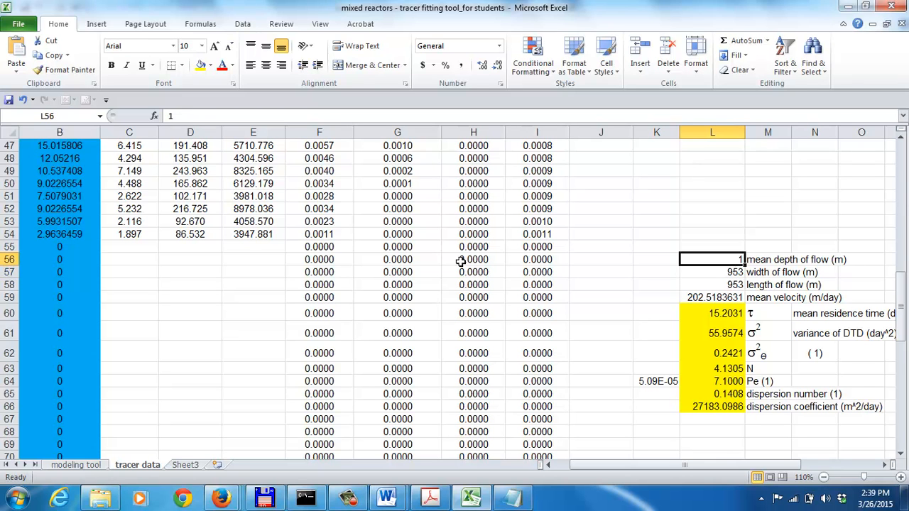
key("Down")
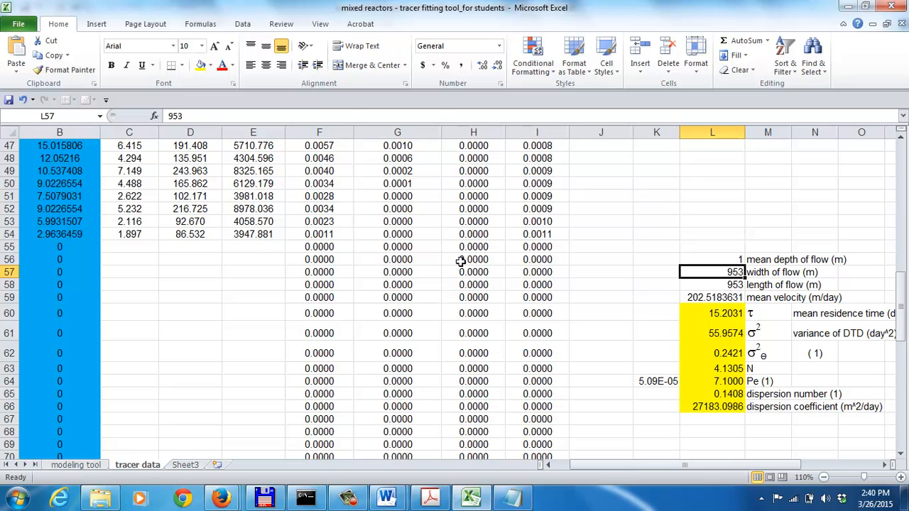
key("Down")
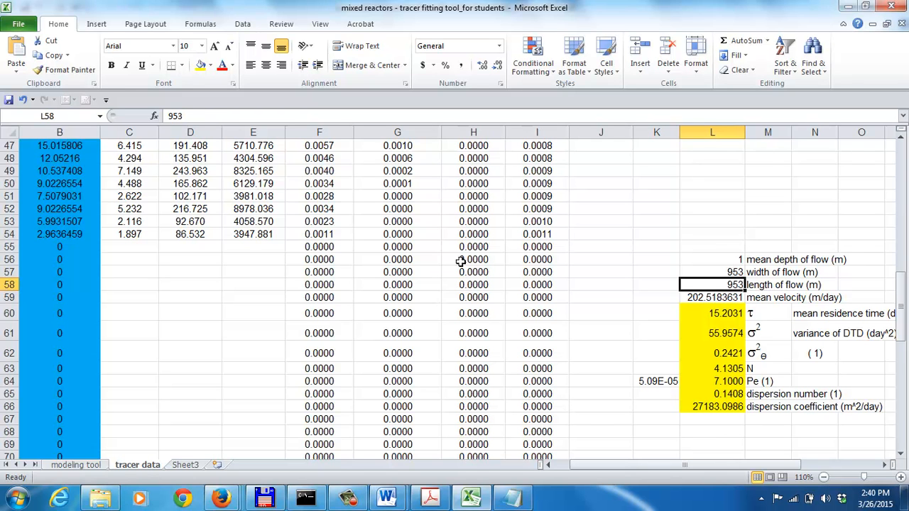
key("Down")
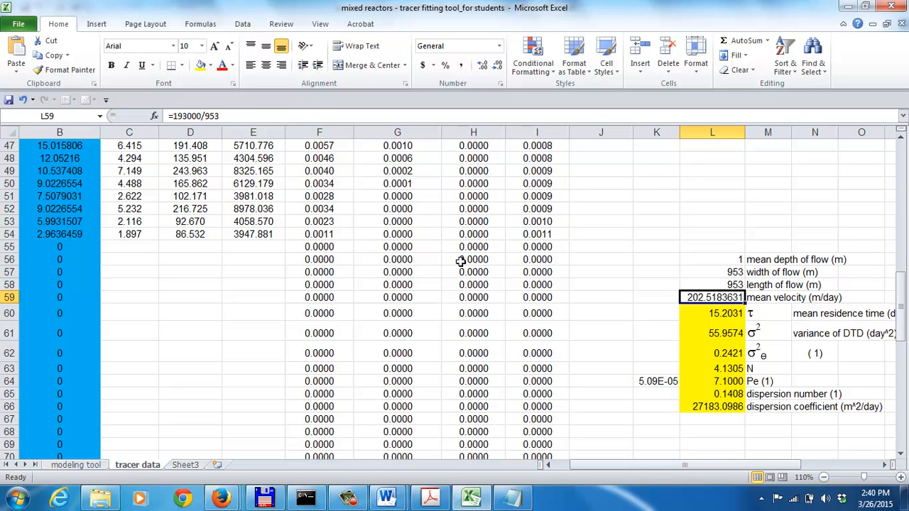
Inspect the formulas for τ, the DTD variance, the dimensionless variance and N in L60 to L63
key("Down")
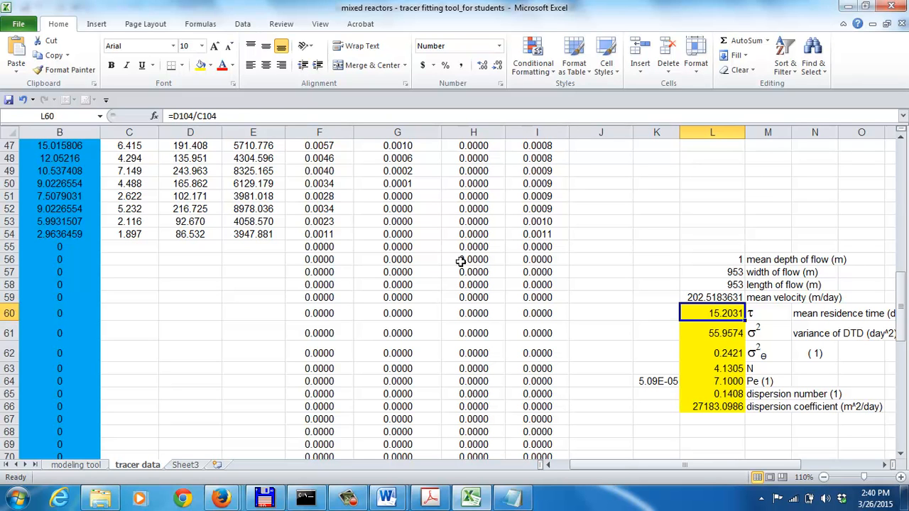
key("Down")
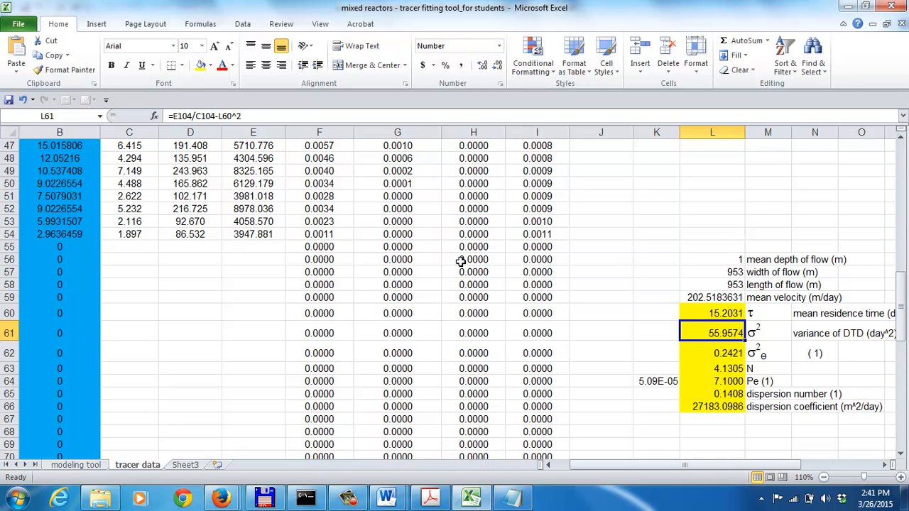
key("Down")
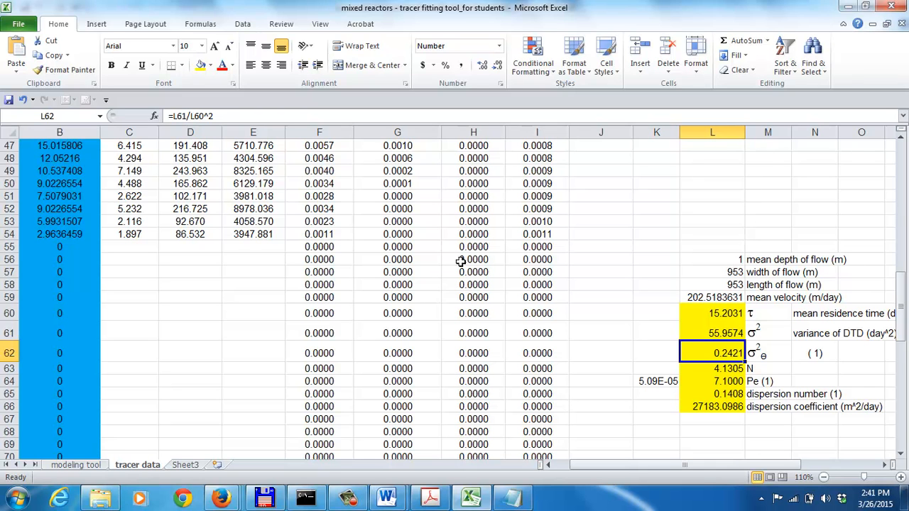
key("Down")
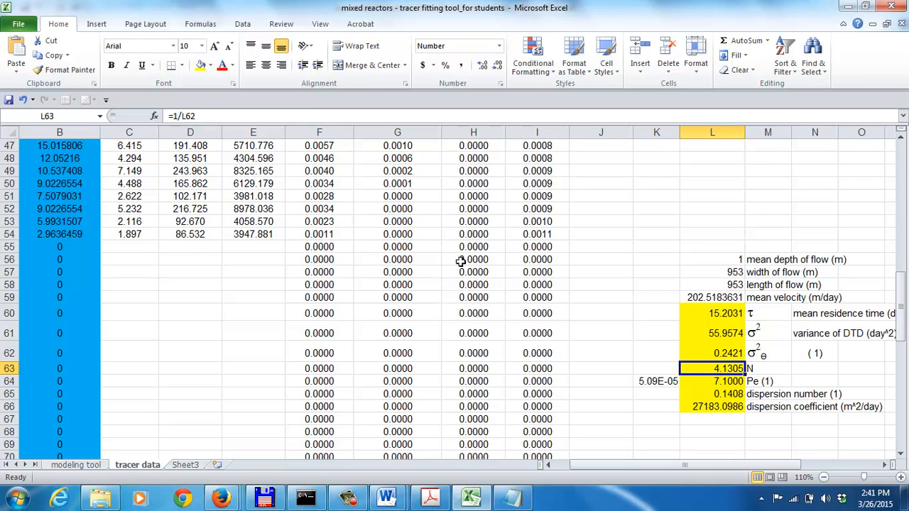
Examine the Pe value in L64 and the equation in K64 used to solve for it
key("Down")
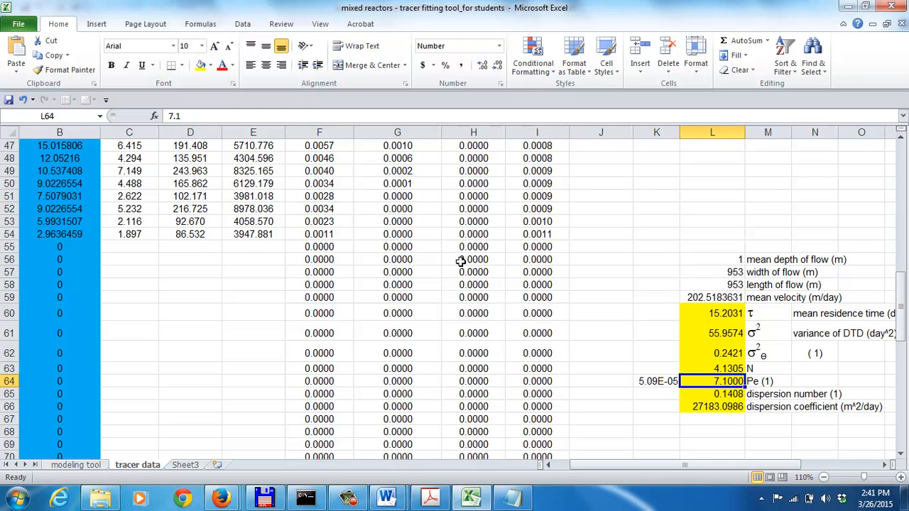
key("Left")
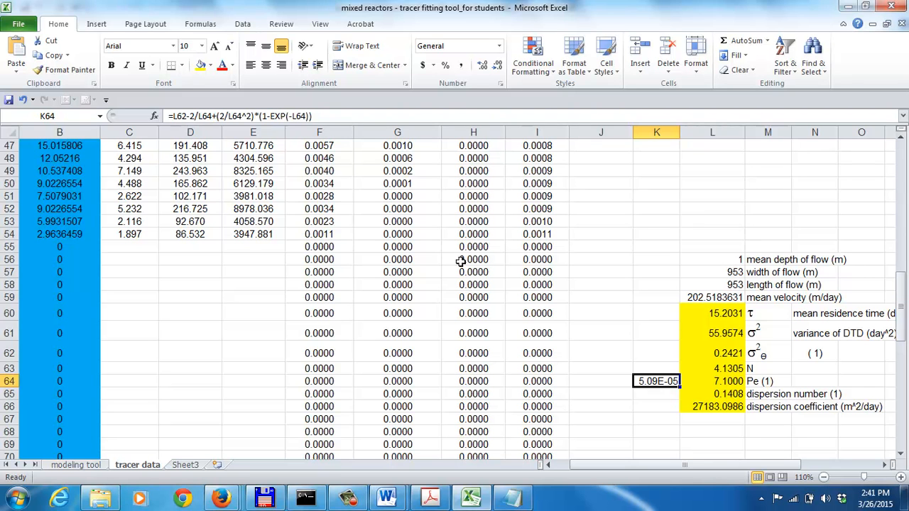
key("Right")
key("Left")
key("Right")
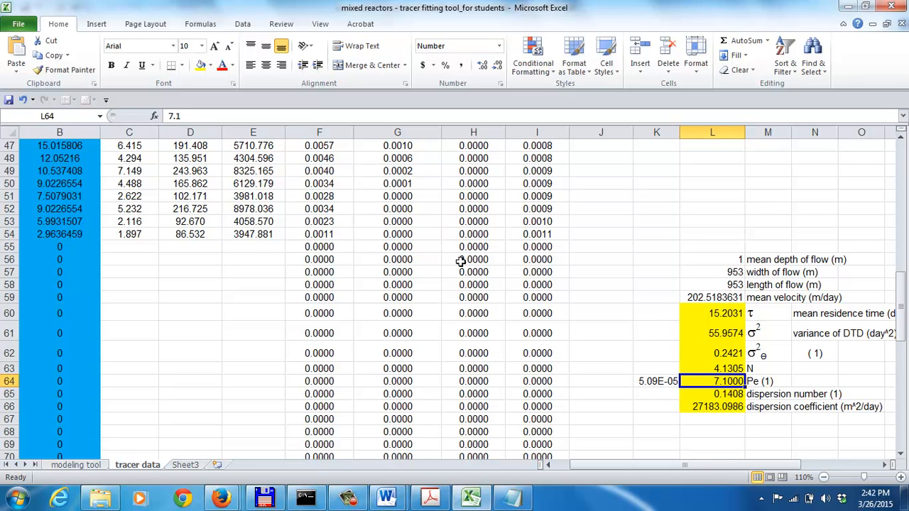
Try Pe values of 1 and 20 in L64
type("1")
key("Return")
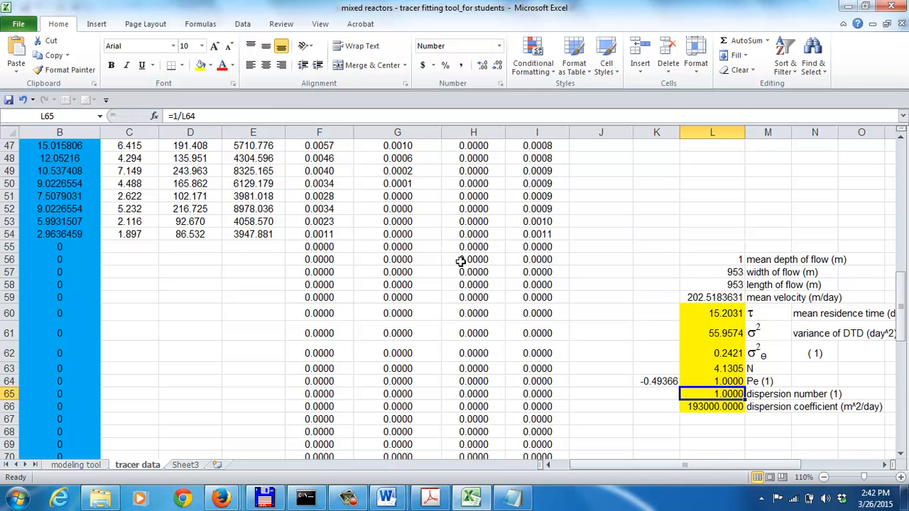
key("Up")
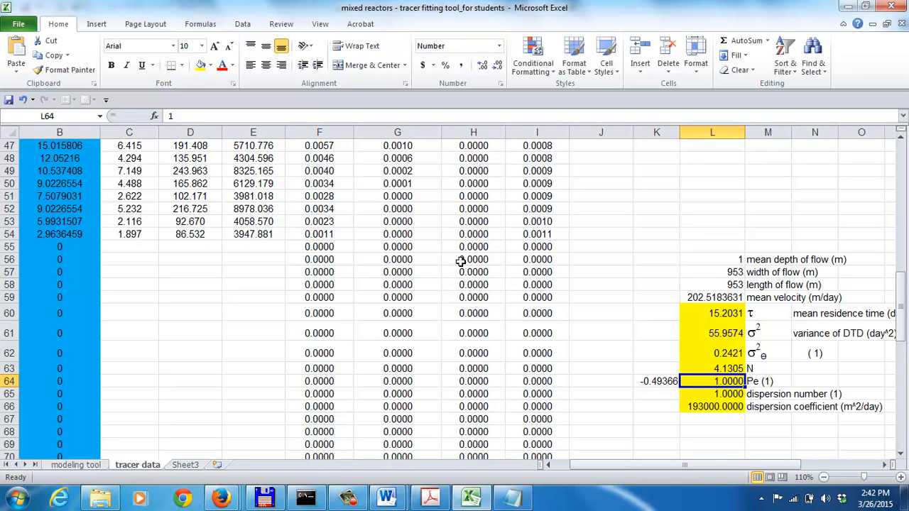
type("20")
key("Return")
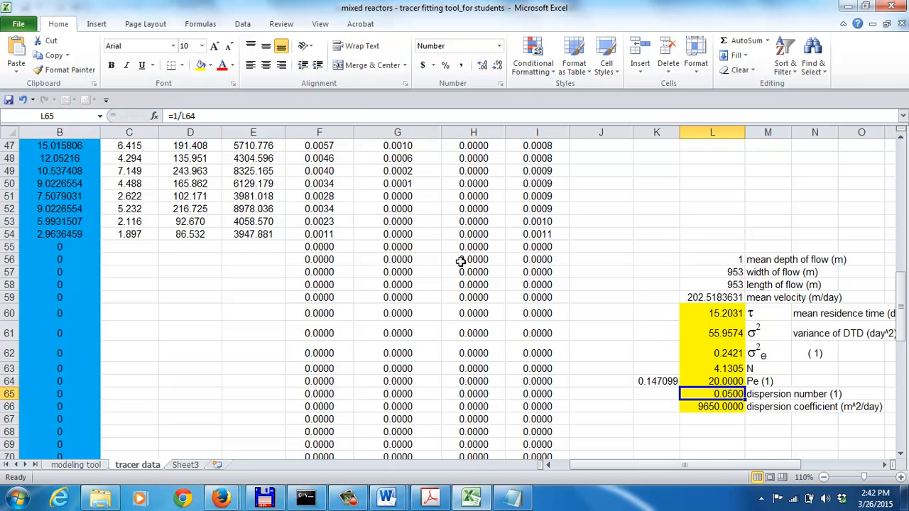
Set Pe back to 7.1 in L64
key("Up")
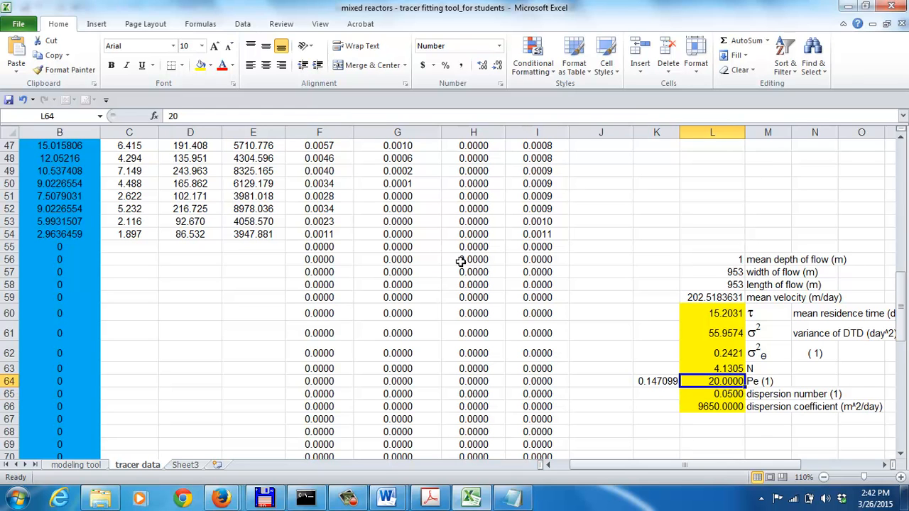
type("7.1")
key("Return")
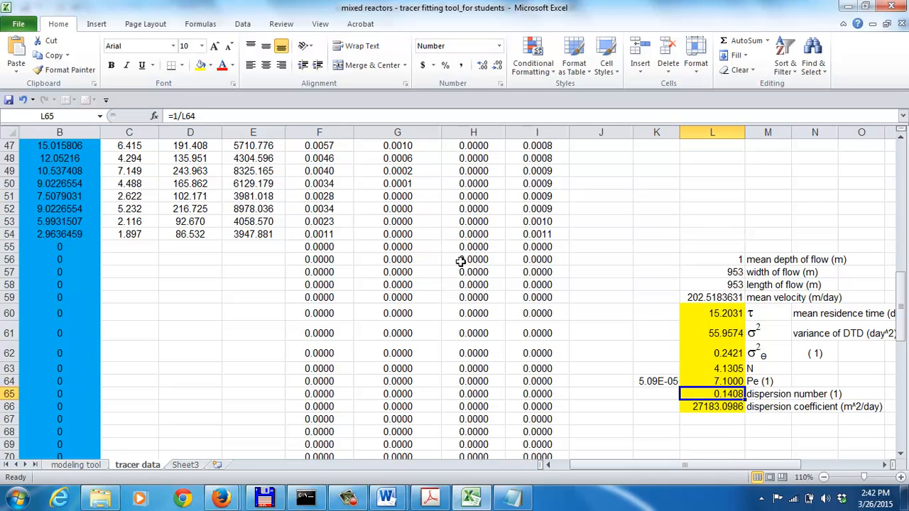
Examine the dispersion number and dispersion coefficient formulas in L65 and L66, and the flow dimensions starting at L56
key("Up")
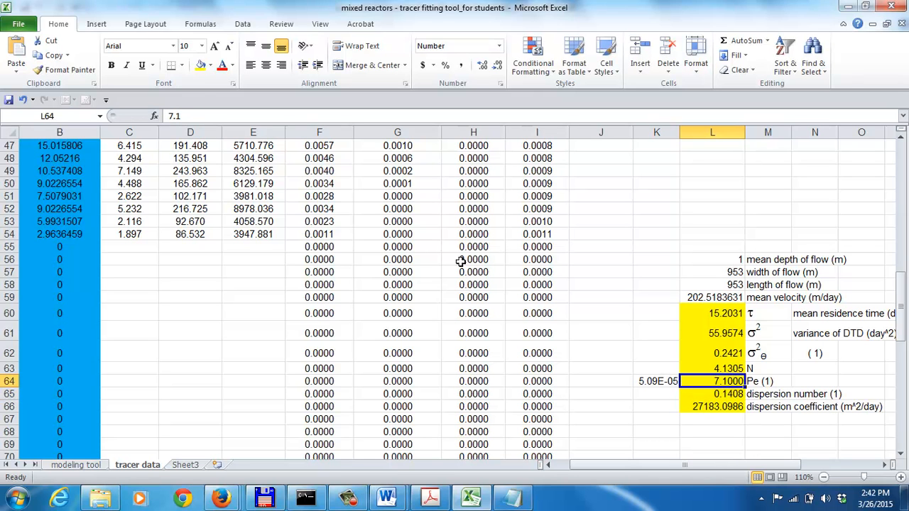
key("Left")
key("Right")
key("Down")
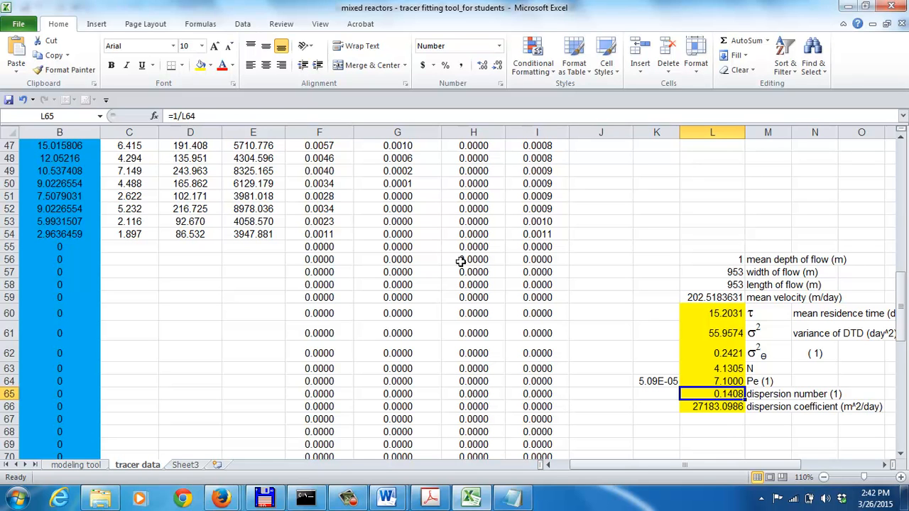
key("Down")
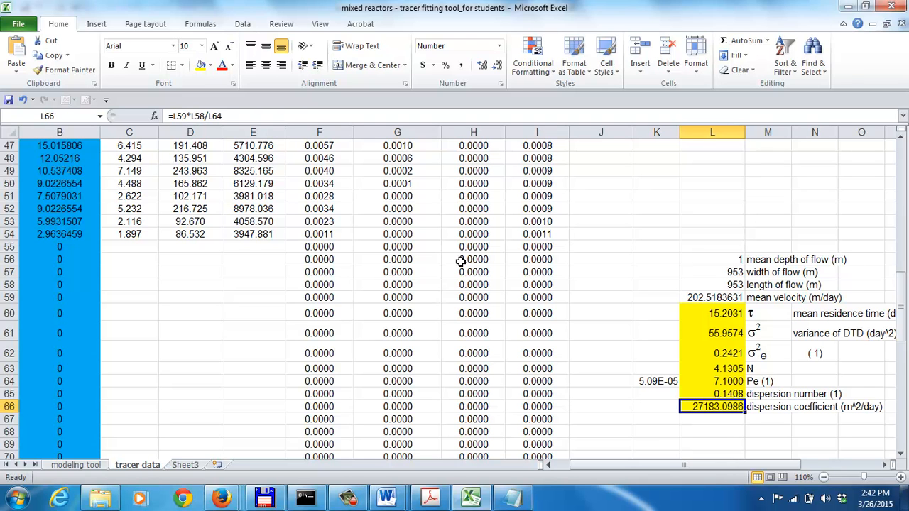
key("Up")
key("Up")
key("Up")
key("Up")
key("Up")
key("Up")
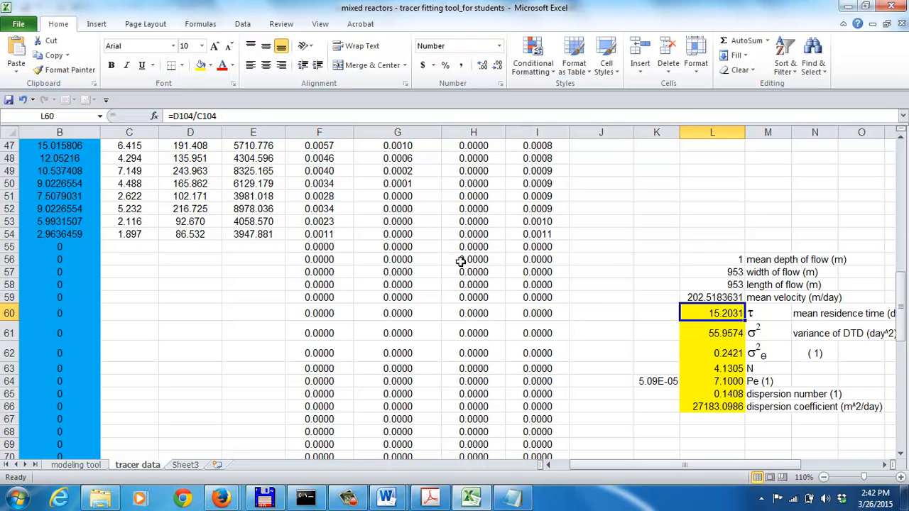
key("Up")
key("Up")
key("Up")
key("Up")
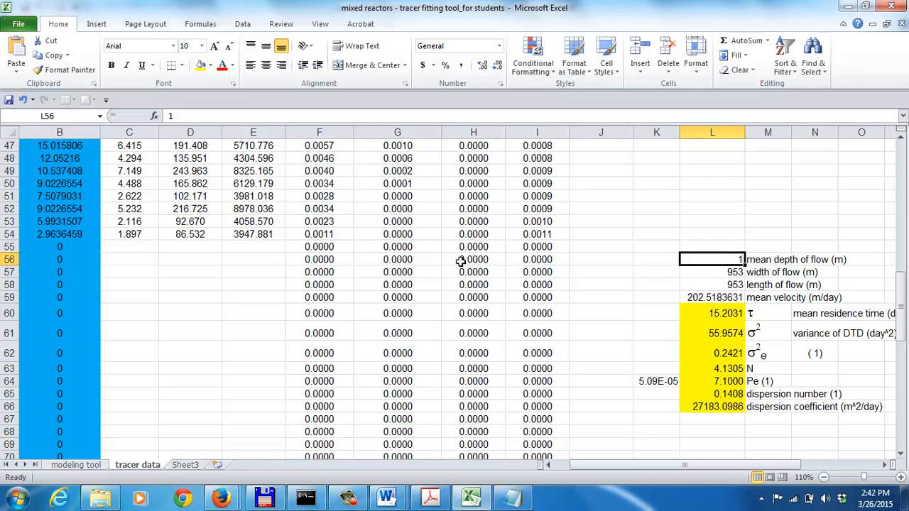
Return to the time and lithium data columns at the sheet's start and view the SAV-2 wetland text file in Notepad
key("Page_Up")
key("Page_Up")
key("Left")
key("Left")
key("Left")
key("Left")
key("Left")
key("Left")
key("Left")
key("Left")
key("Left")
key("Left")
key("Left")
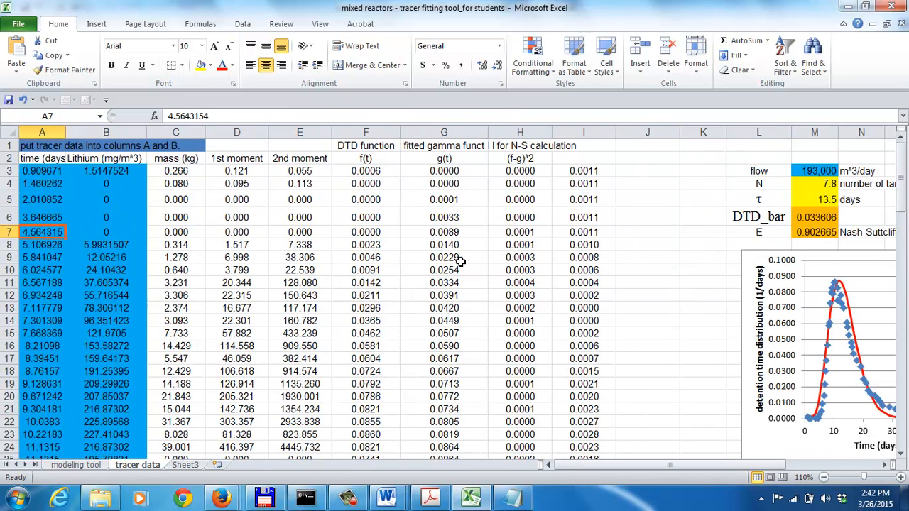
left_click(510, 501)
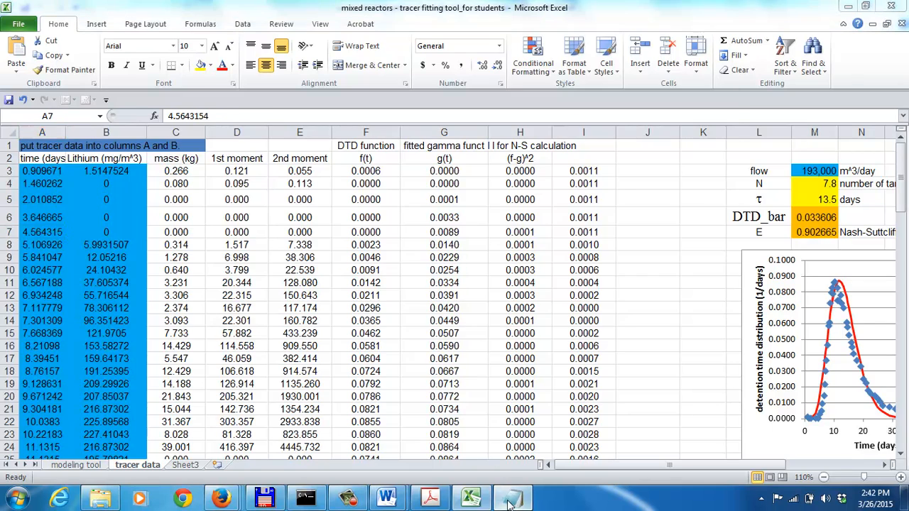
left_click(510, 500)
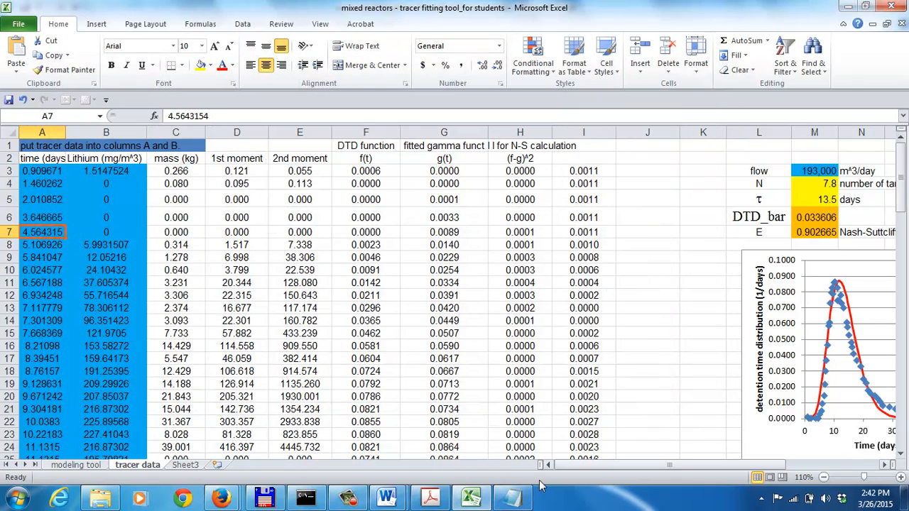
left_click(511, 501)
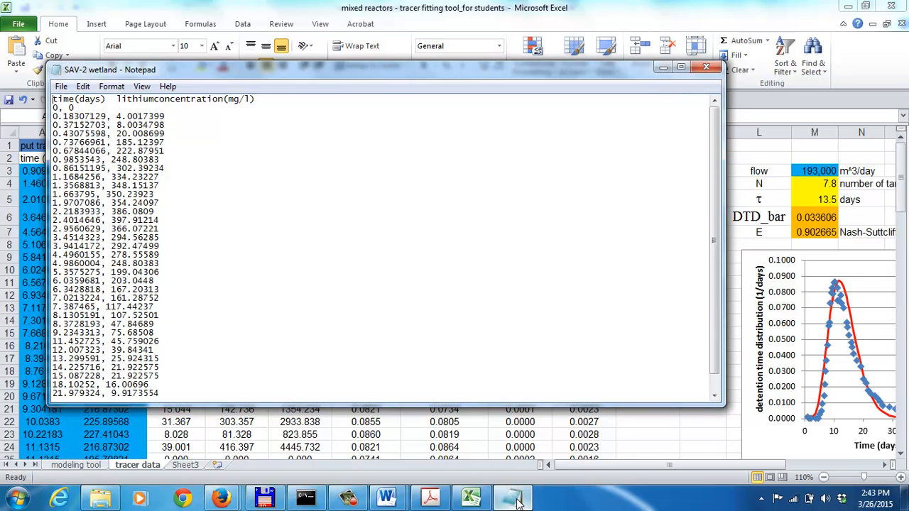
left_click(517, 502)
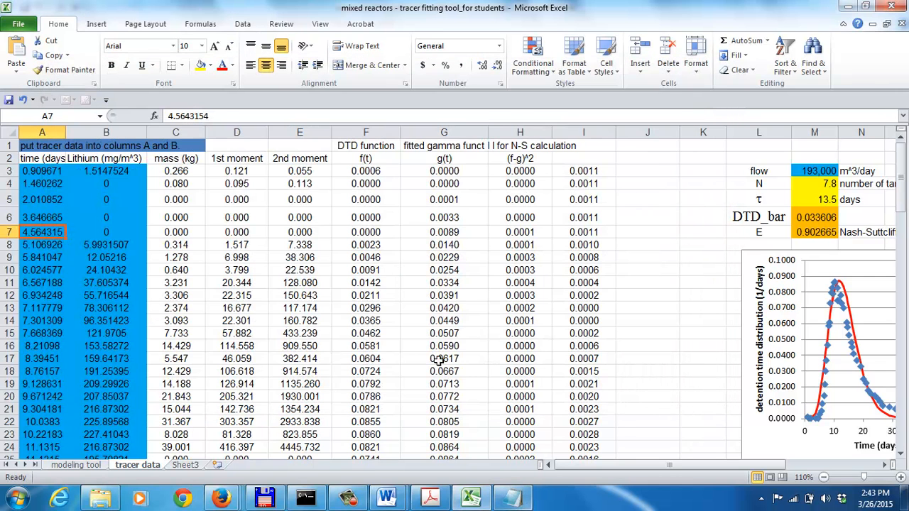
left_click(18, 24)
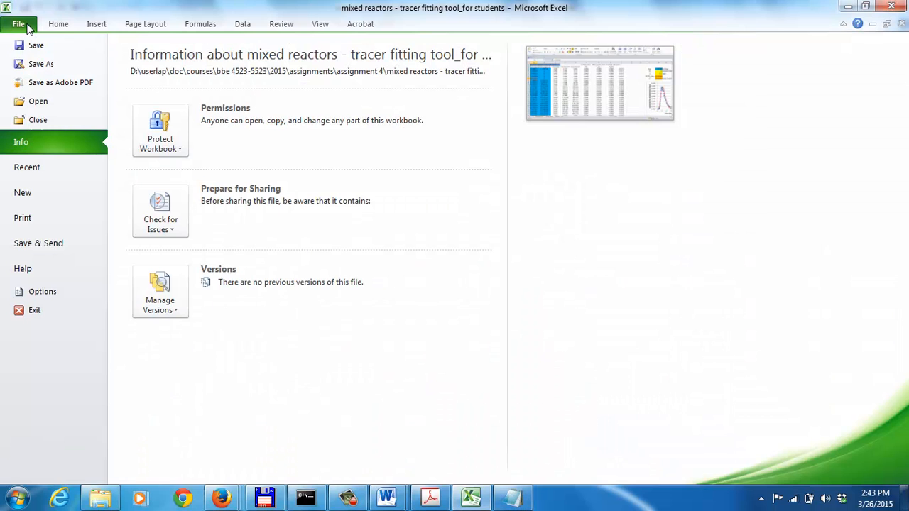
left_click(40, 64)
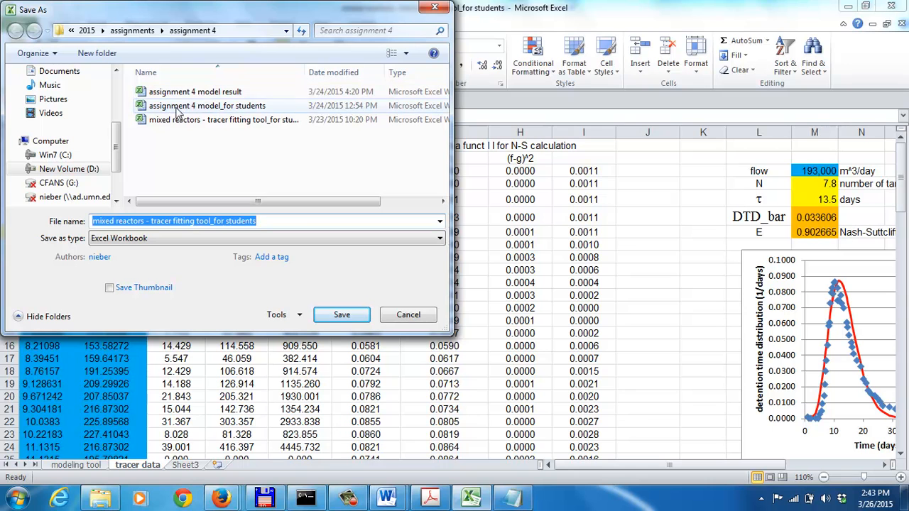
left_click(275, 238)
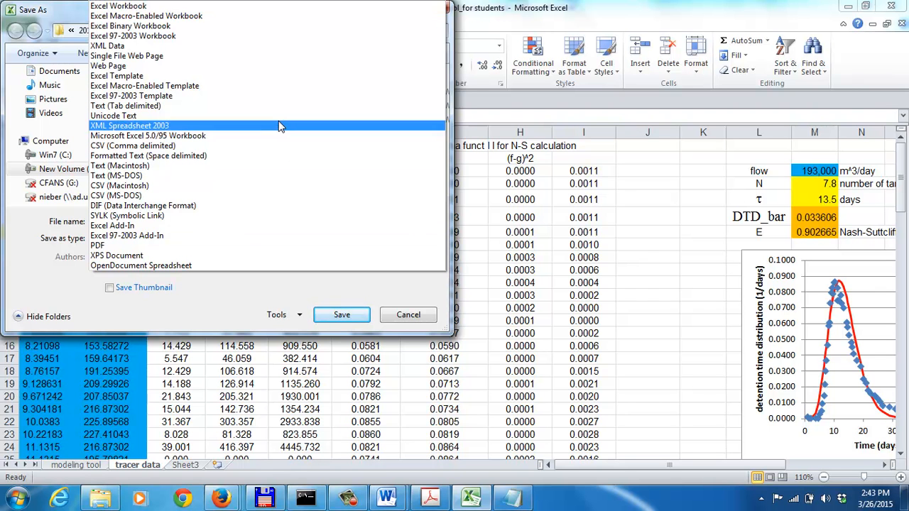
left_click(412, 327)
left_click(410, 324)
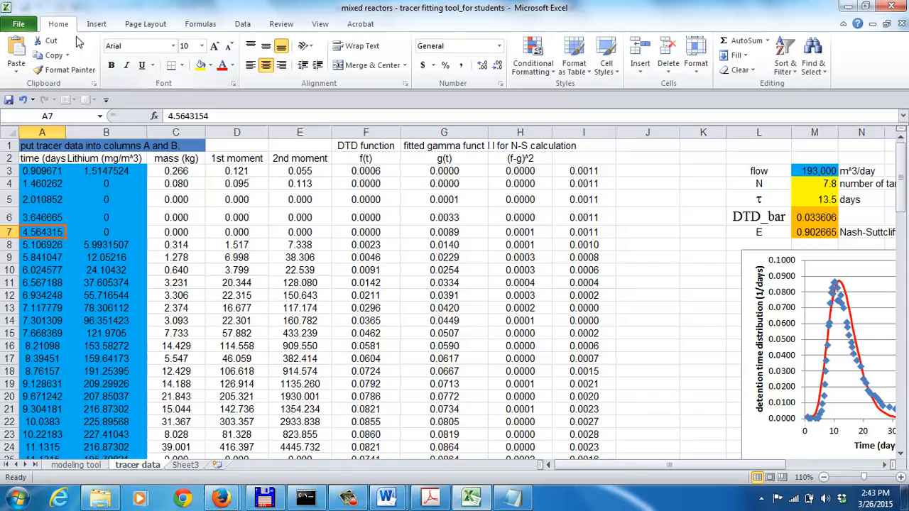
left_click(19, 23)
key("Escape")
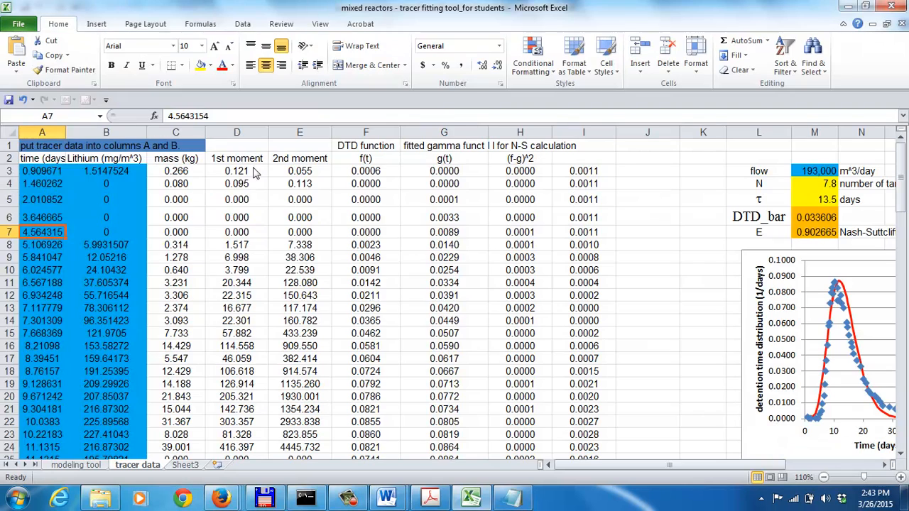
key("F12")
left_click(275, 223)
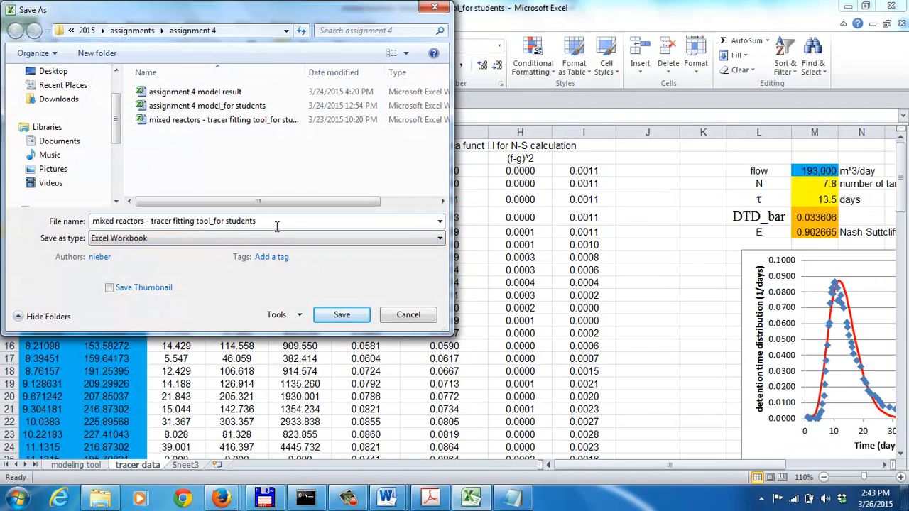
left_click_drag(280, 223, 95, 206)
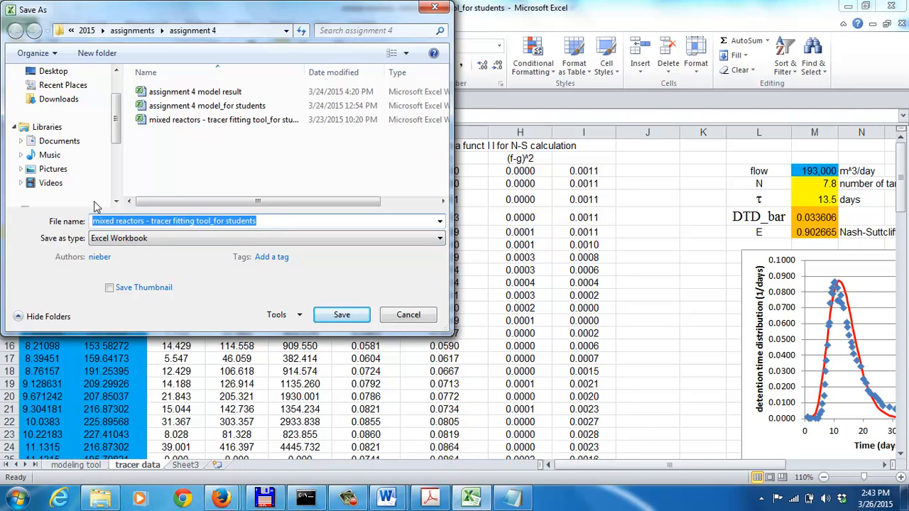
type("*.txt")
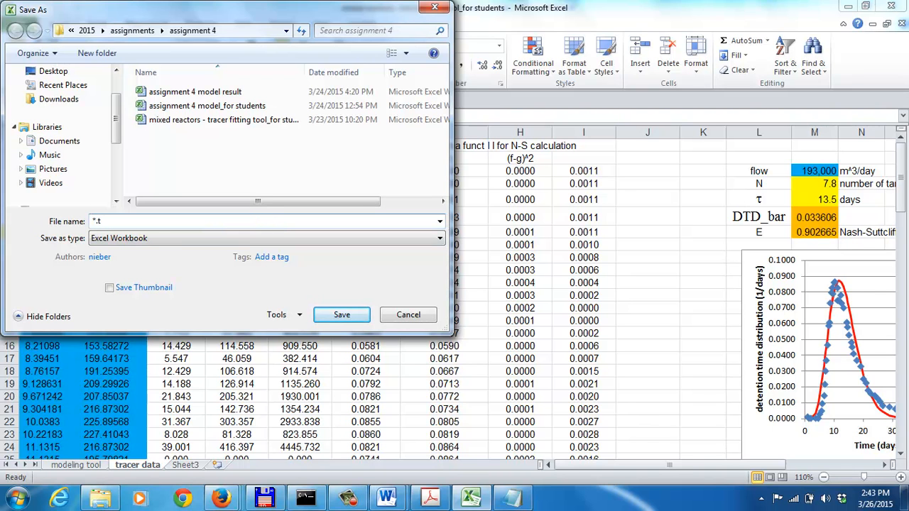
key("Return")
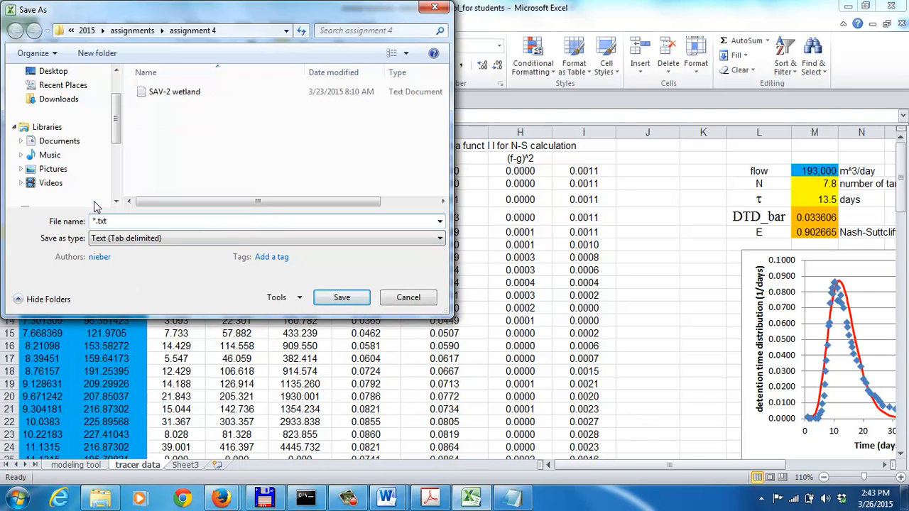
left_click(179, 96)
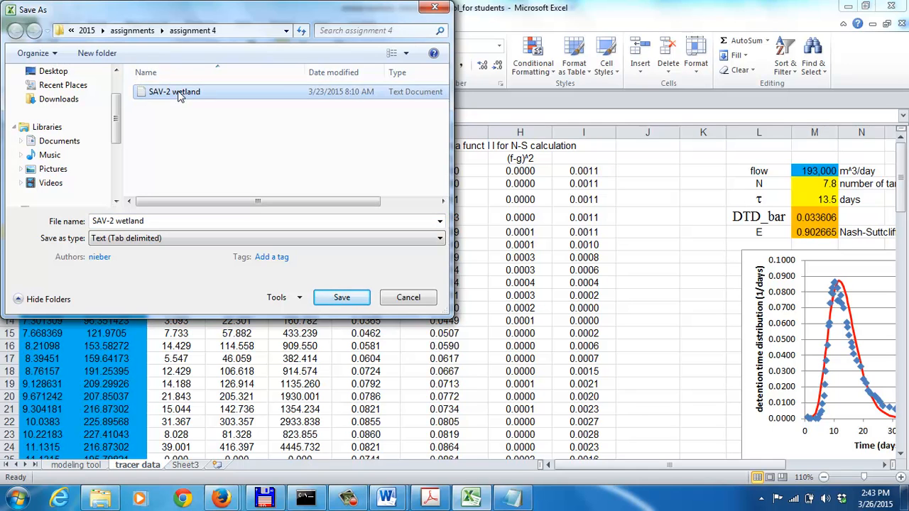
left_click(339, 299)
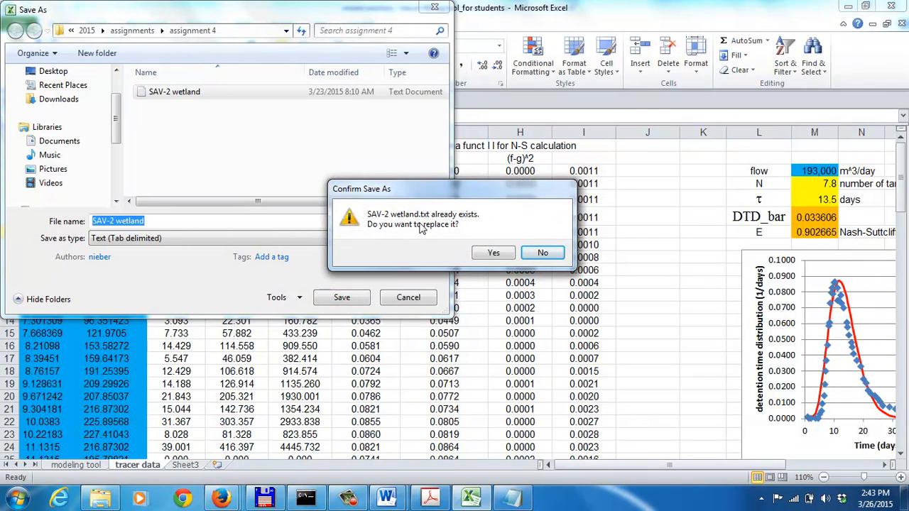
left_click(543, 254)
left_click(410, 297)
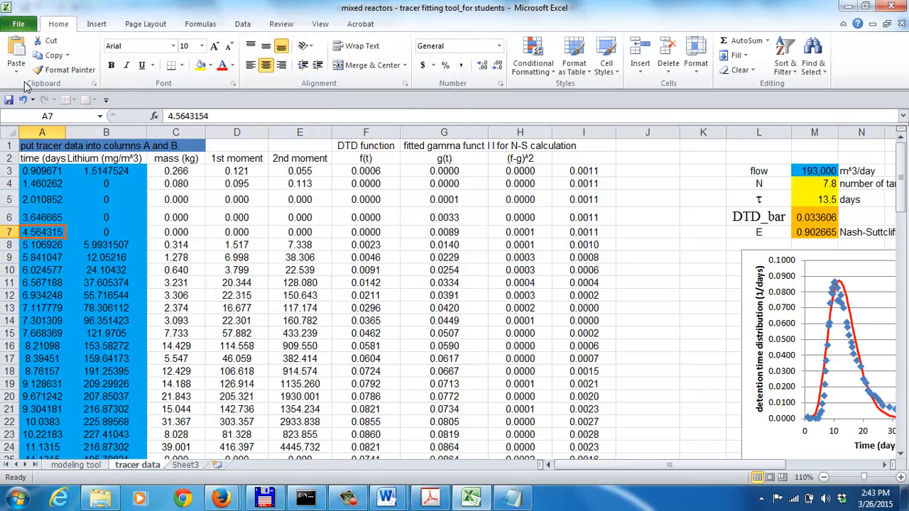
Filter the assignment 4 folder for *.txt files and open the SAV-2 wetland text file in Excel
left_click(18, 23)
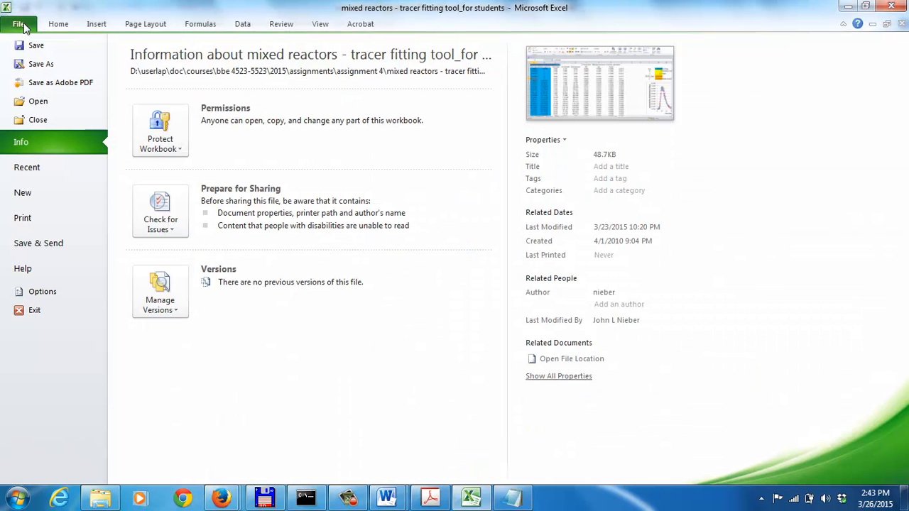
left_click(33, 106)
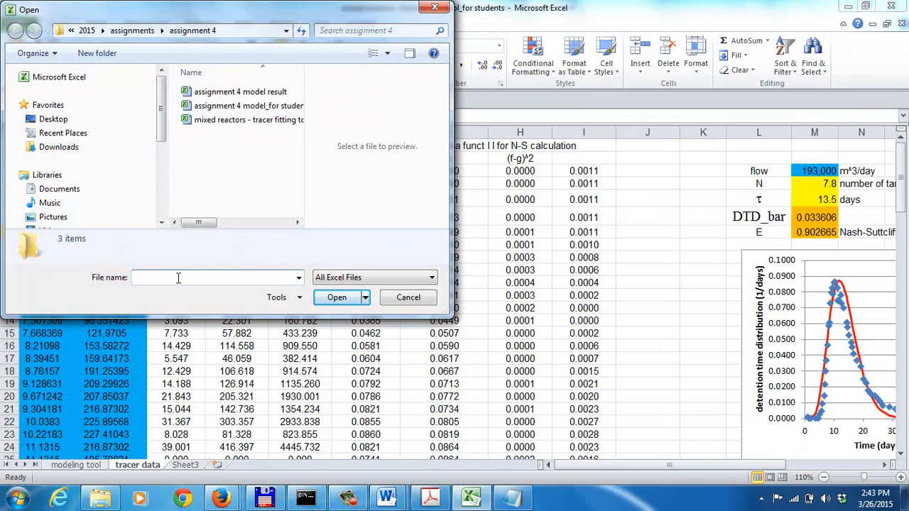
type("*.txt")
key("Return")
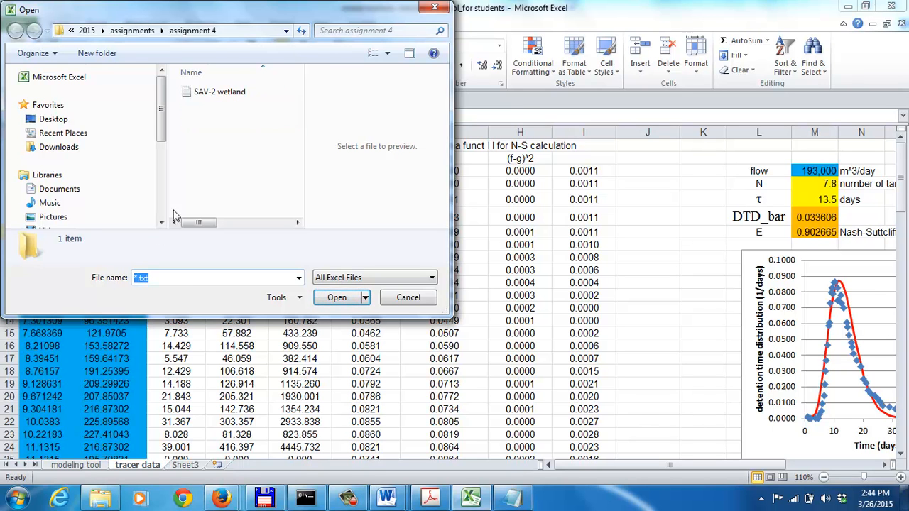
left_click(214, 94)
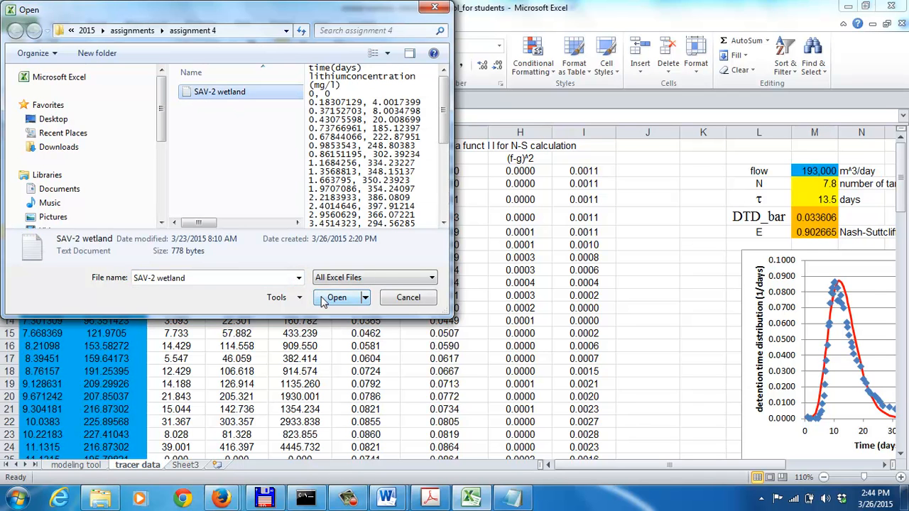
left_click(325, 301)
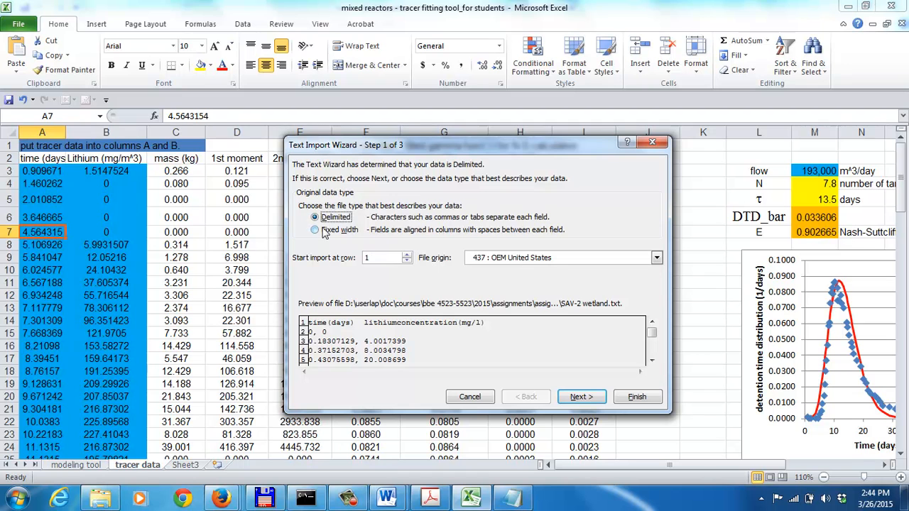
Import the SAV-2 wetland text as delimited data with comma as the only delimiter and General column format
left_click(579, 397)
left_click(303, 203)
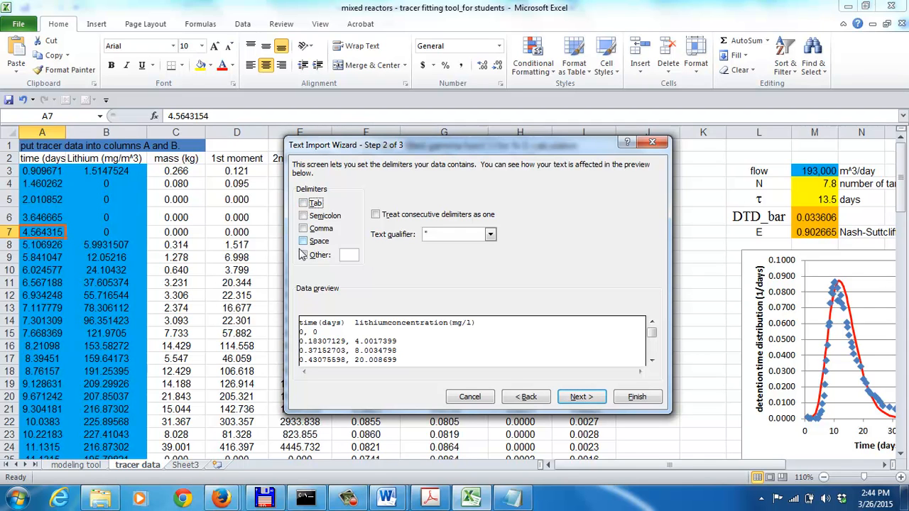
left_click(304, 241)
left_click(303, 228)
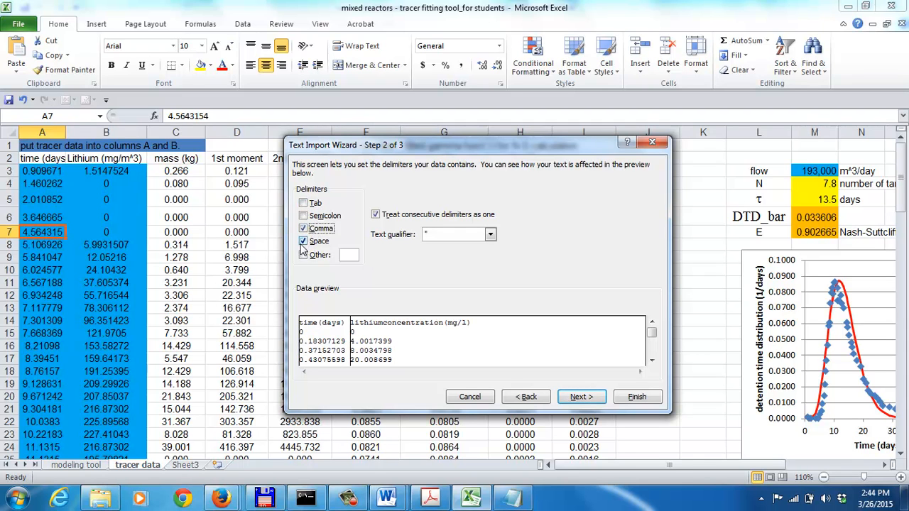
left_click(304, 242)
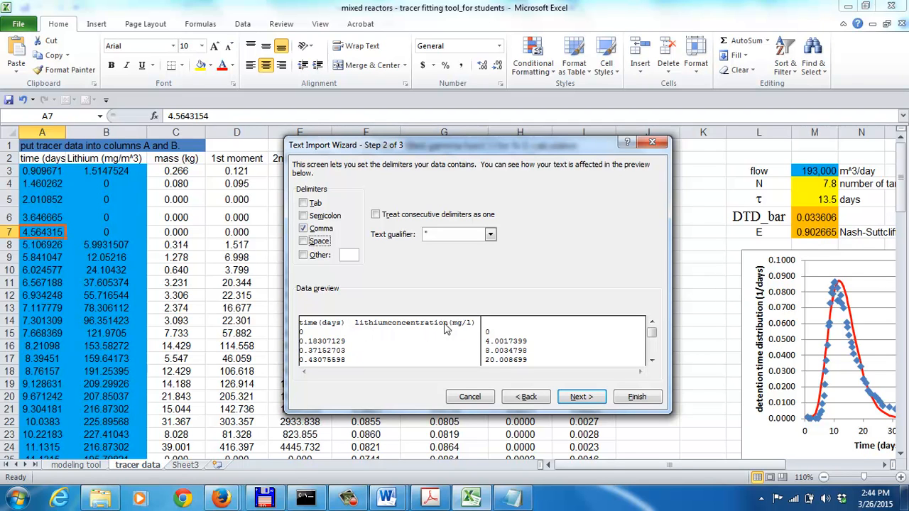
left_click(303, 203)
left_click(303, 204)
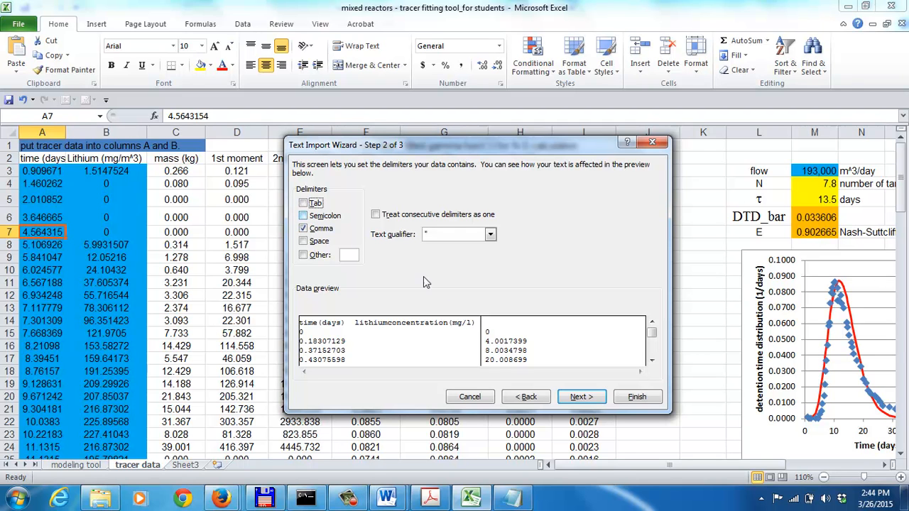
left_click(583, 398)
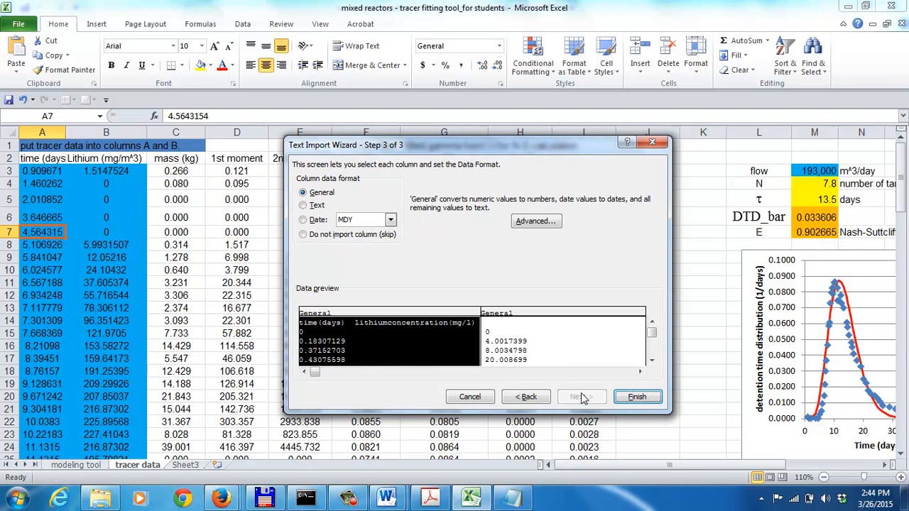
left_click(625, 395)
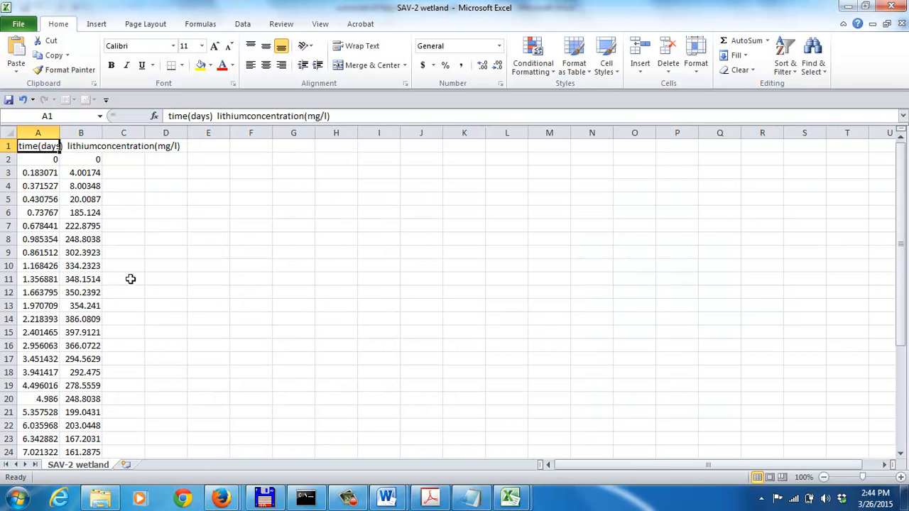
Copy the time values in A2 to A36 of the SAV-2 wetland sheet
left_click(31, 159)
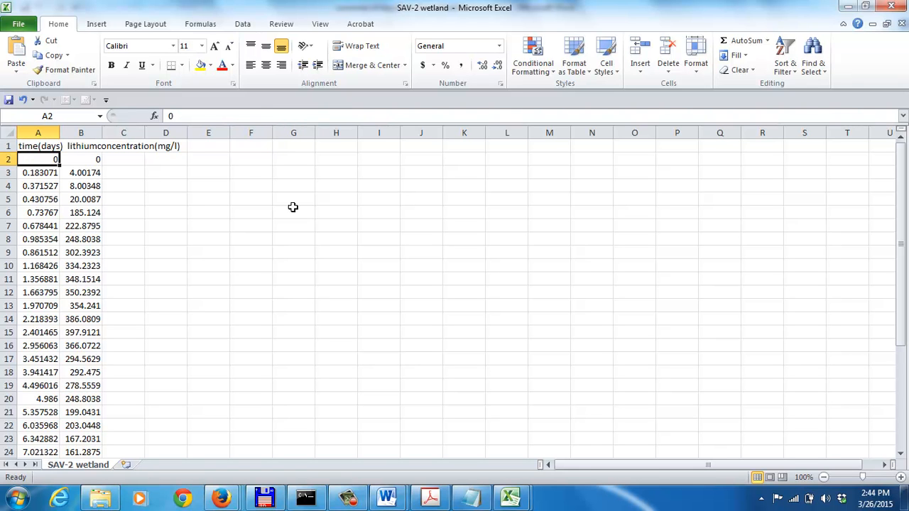
key("shift+Down")
key("shift+Down")
key("shift+Down")
key("shift+Down")
key("shift+Down")
key("shift+Down")
key("shift+Down")
key("shift+Down")
key("shift+Down")
key("shift+Down")
key("shift+Down")
key("shift+Down")
key("shift+Down")
key("shift+Down")
key("shift+Down")
key("shift+Down")
key("shift+Down")
key("shift+Down")
key("shift+Down")
key("shift+Down")
key("shift+Down")
key("shift+Down")
key("shift+Down")
key("shift+Down")
key("shift+Down")
key("shift+Down")
key("shift+Up")
key("shift+Up")
key("shift+Up")
key("shift+Up")
key("shift+Up")
key("shift+Up")
key("shift+Up")
key("shift+Up")
key("shift+Up")
key("ctrl+c")
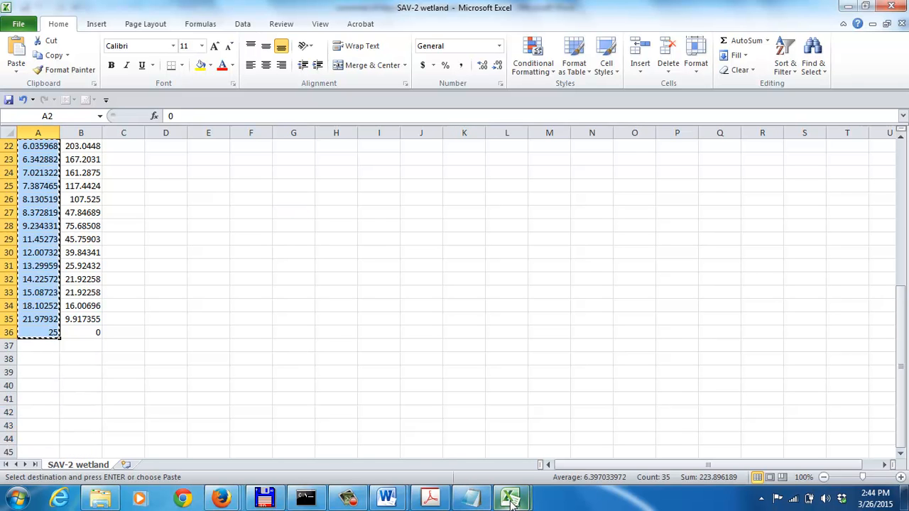
Paste the copied SAV-2 times as values into the time column of the fitting tool's tracer data sheet, starting at A3
mouse_move(510, 502)
left_click(423, 436)
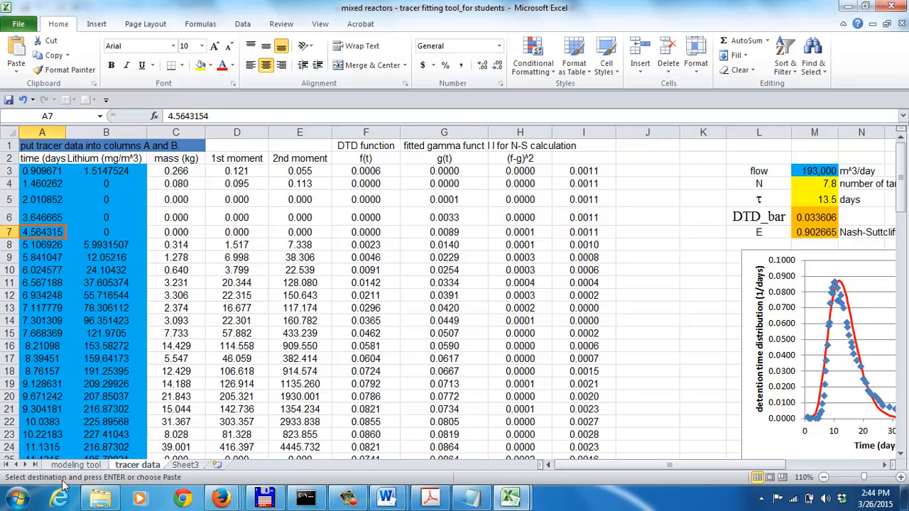
left_click(43, 170)
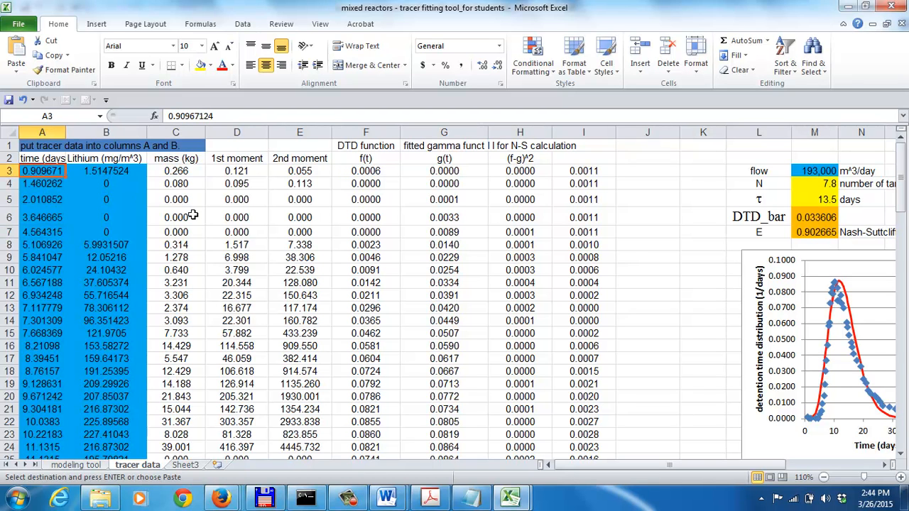
key("shift+Page_Down")
key("shift+Page_Down")
key("shift+Down")
key("shift+Down")
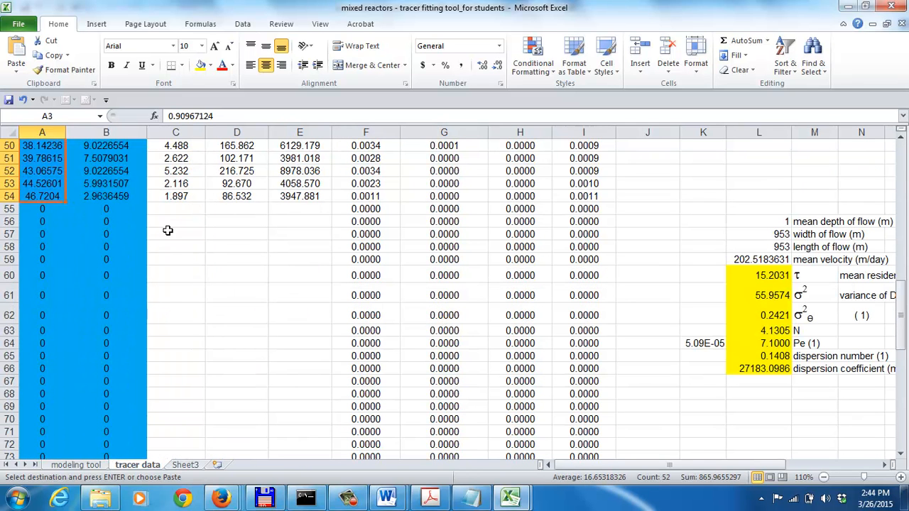
right_click(36, 166)
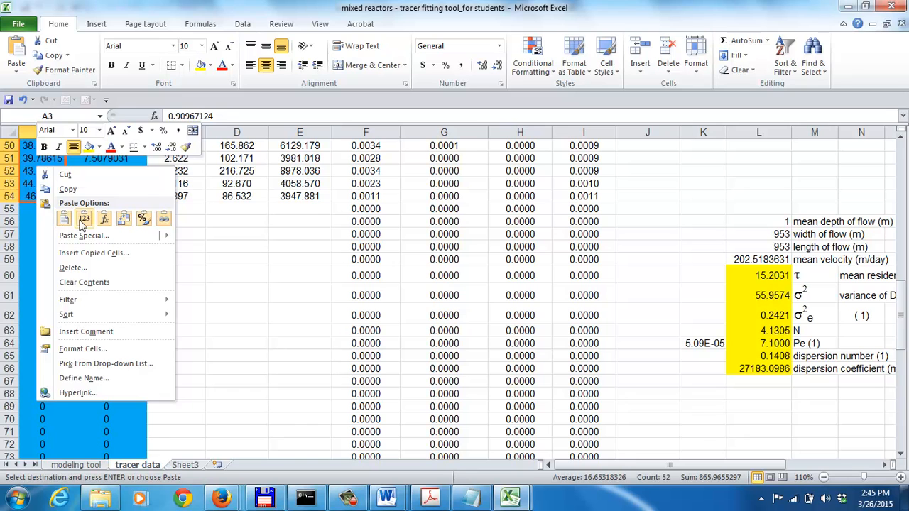
left_click(83, 220)
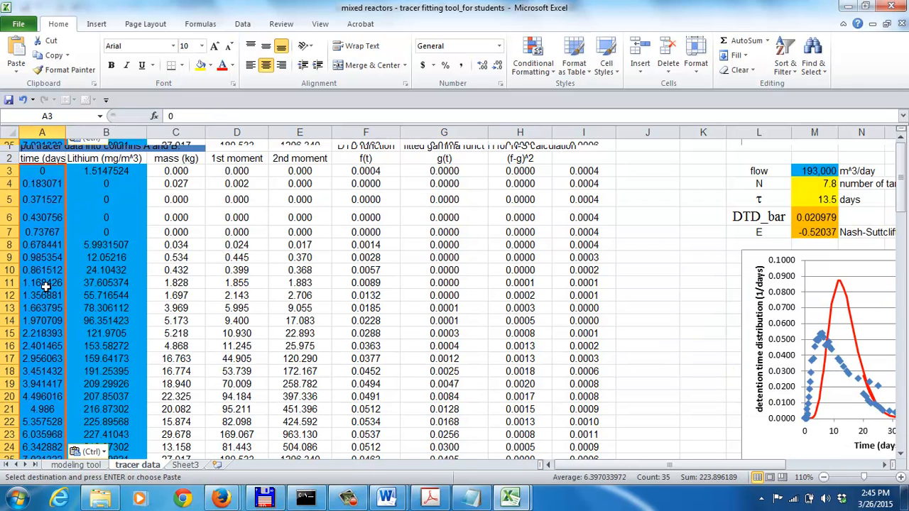
Check column A for where the pasted times end and which old time values remain below them, down to row 54
key("Page_Down")
key("Down")
key("Down")
key("Down")
key("Down")
key("Down")
key("Down")
key("Down")
key("Down")
key("Down")
key("Down")
key("Down")
key("Down")
key("Down")
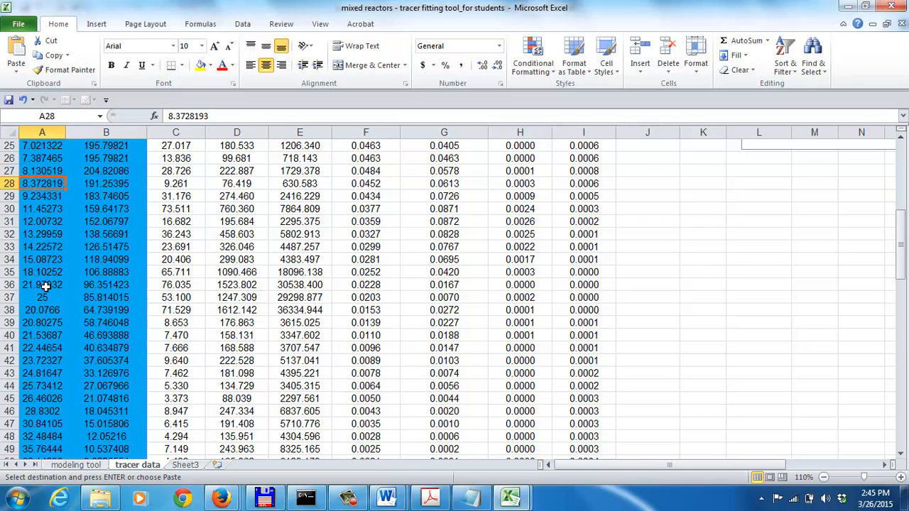
key("Up")
key("Up")
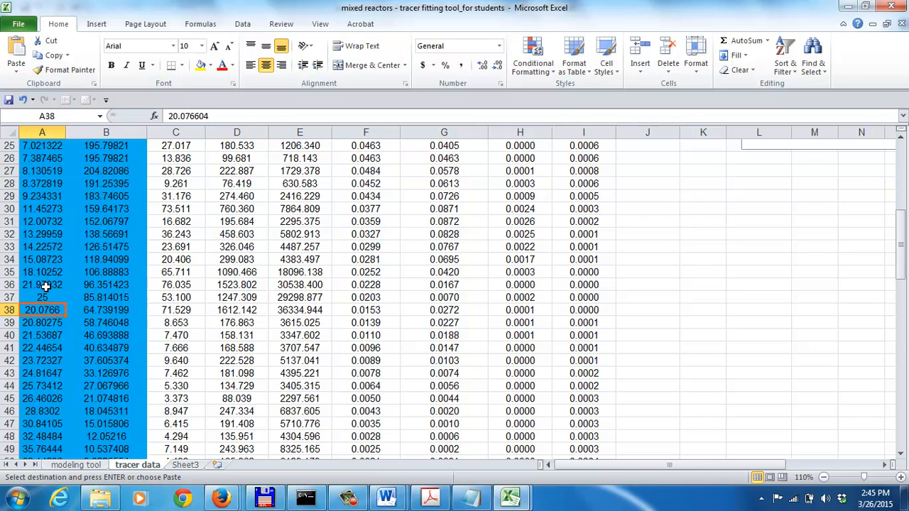
key("shift+Down")
key("shift+Down")
key("shift+Down")
key("shift+Down")
key("shift+Down")
key("shift+Down")
key("shift+Down")
key("shift+Down")
key("shift+Down")
key("shift+Down")
key("shift+Down")
key("shift+Down")
key("shift+Down")
key("shift+Down")
key("shift+Down")
key("shift+Down")
key("shift+Down")
key("shift+Down")
key("shift+Down")
key("shift+Down")
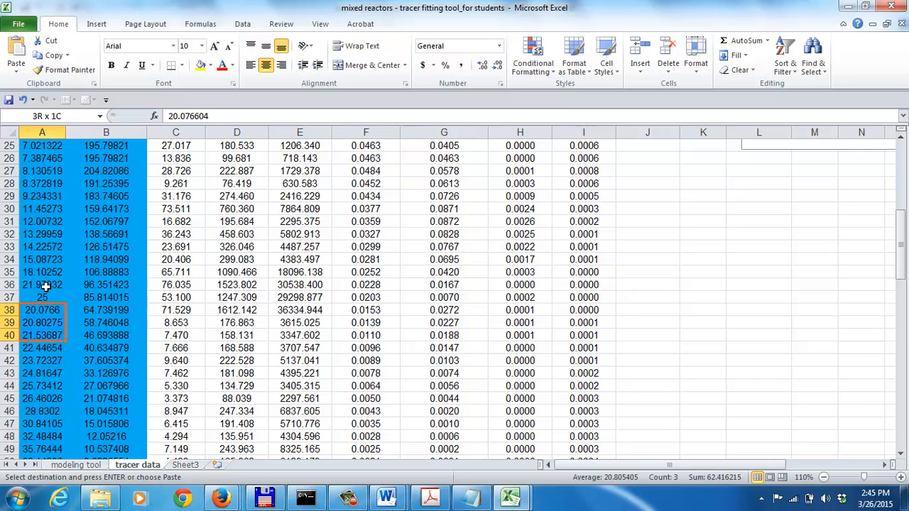
key("shift+Up")
key("shift+Up")
key("shift+Up")
key("shift+Up")
key("shift+Up")
key("shift+Up")
key("shift+Up")
key("shift+Up")
key("shift+Up")
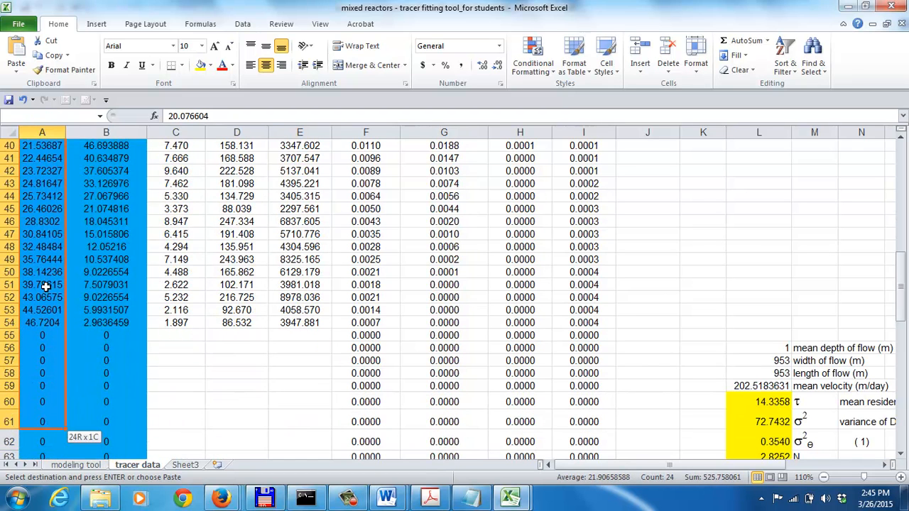
key("shift+Down")
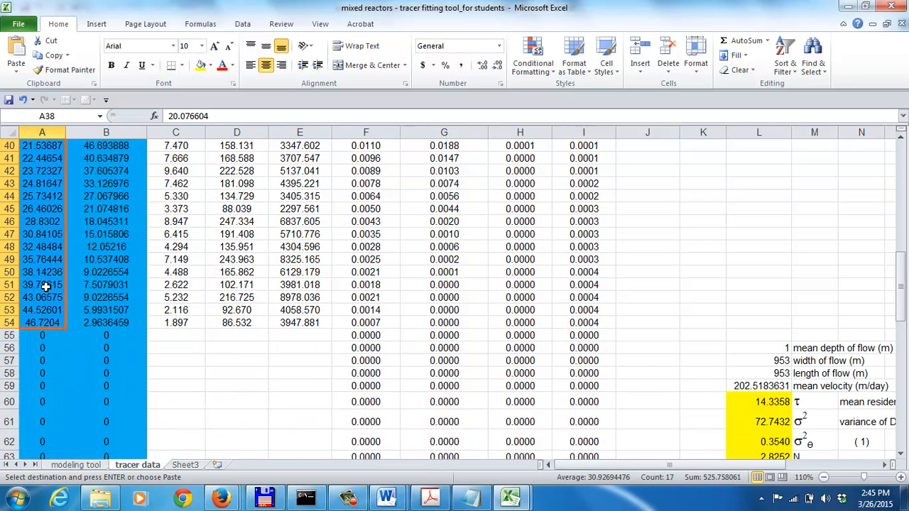
key("Up")
key("Up")
key("Up")
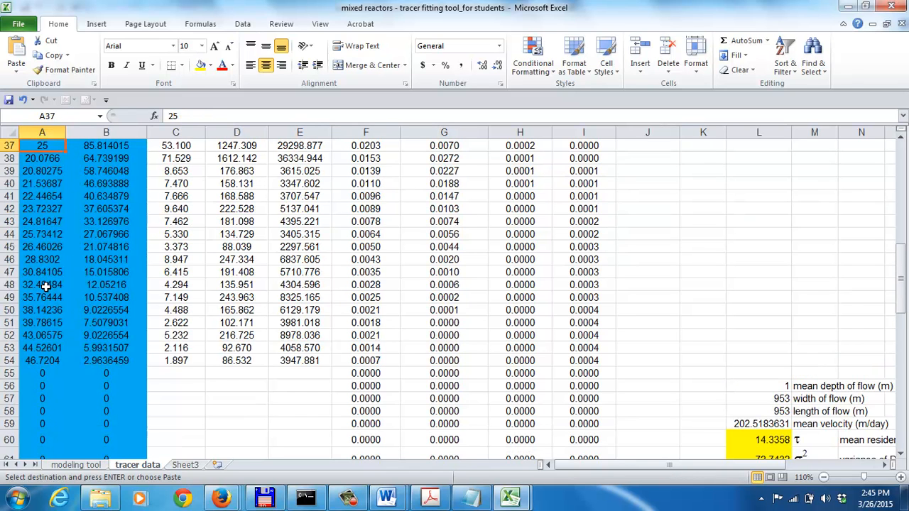
key("Down")
key("Down")
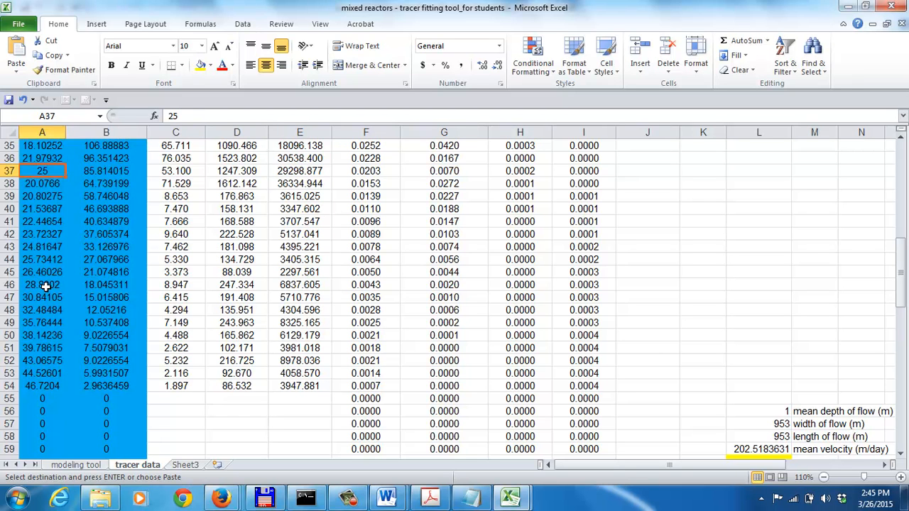
key("Down")
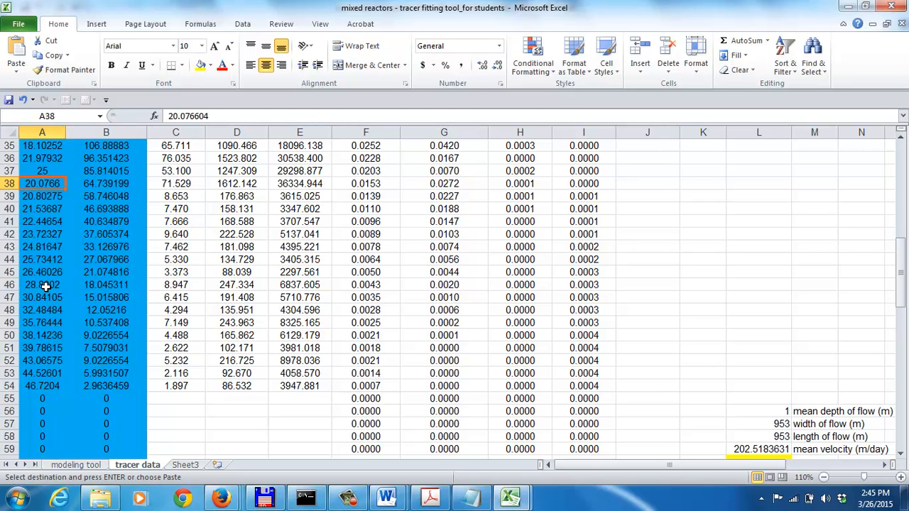
Set A38 to 0 and copy it over the leftover old times in A39:A54
type("0")
key("Return")
key("Up")
key("ctrl+c")
key("Down")
key("shift+Down")
key("shift+Down")
key("shift+Down")
key("shift+Down")
key("shift+Down")
key("shift+Down")
key("shift+Down")
key("shift+Down")
key("shift+Down")
key("shift+Down")
key("shift+Down")
key("shift+Down")
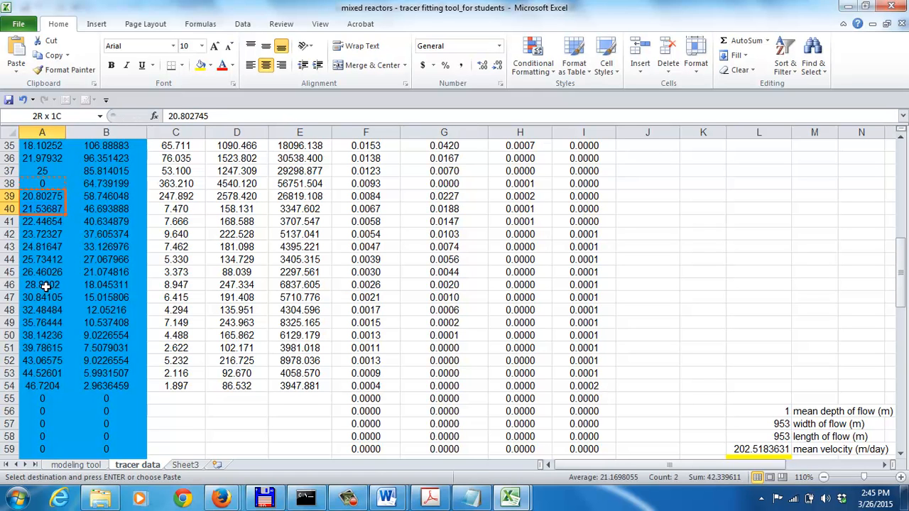
key("shift+Down")
key("shift+Down")
key("shift+Down")
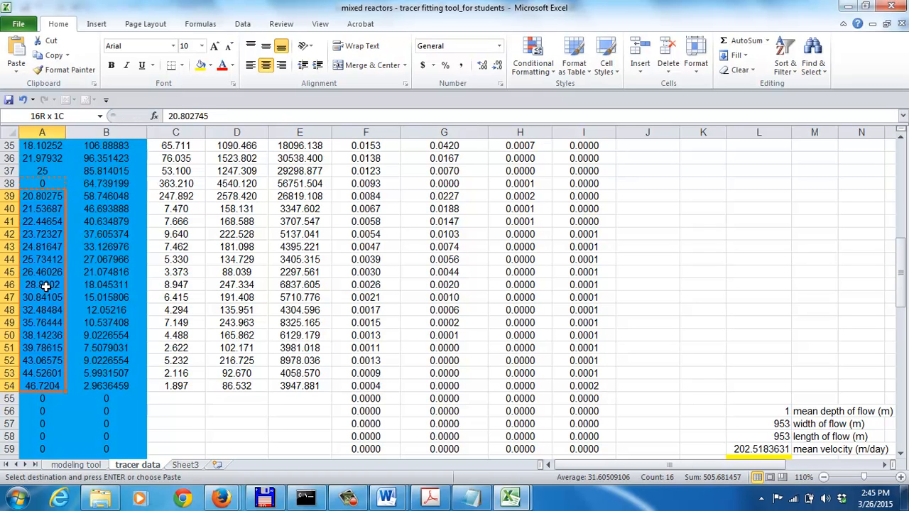
key("ctrl+v")
key("Escape")
key("Up")
key("Up")
key("Up")
key("Up")
key("Up")
key("Up")
key("Up")
key("Up")
key("Up")
key("Up")
key("Up")
key("Up")
key("Up")
key("Up")
key("Up")
key("Up")
key("Up")
key("Up")
key("Up")
key("Up")
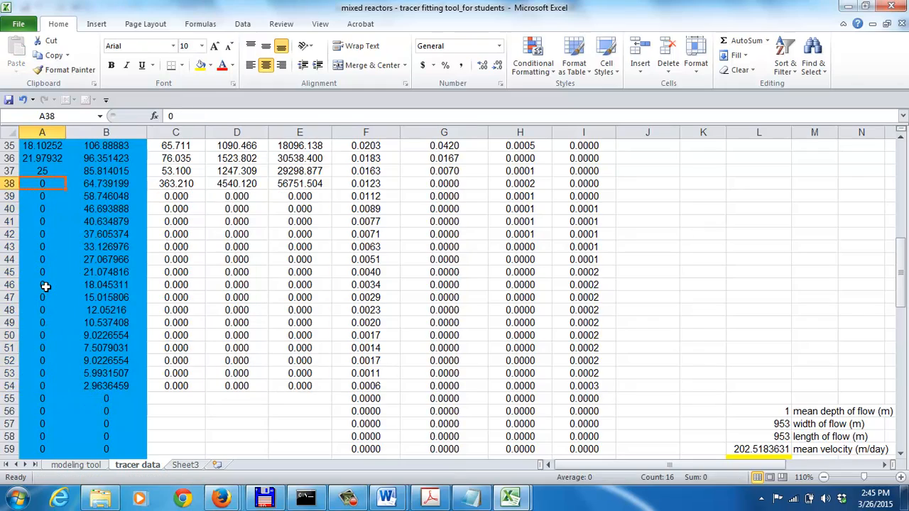
Make B3 the paste destination in the tracer data sheet and copy the lithium concentrations in B2:B36 of the SAV-2 wetland workbook
key("Up")
key("Up")
key("Up")
key("Up")
key("Up")
key("Up")
key("Up")
key("Down")
key("Right")
key("Down")
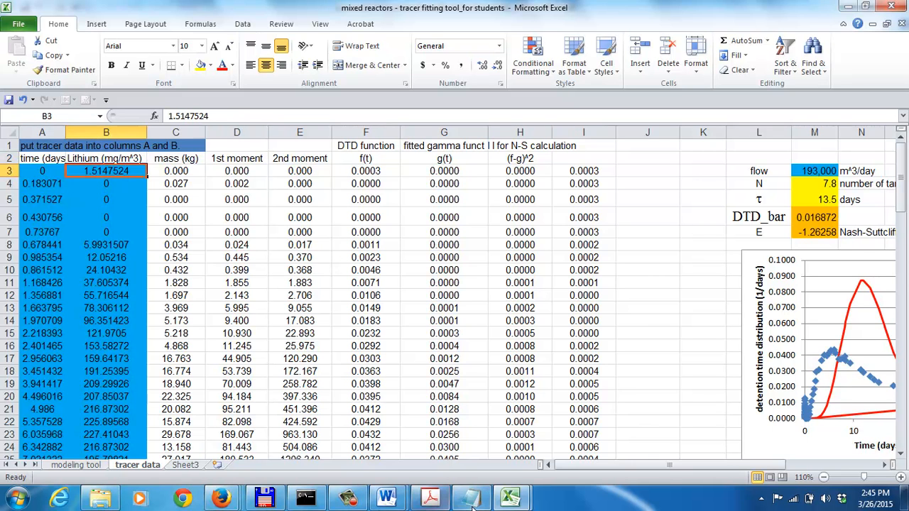
left_click(510, 499)
left_click(581, 411)
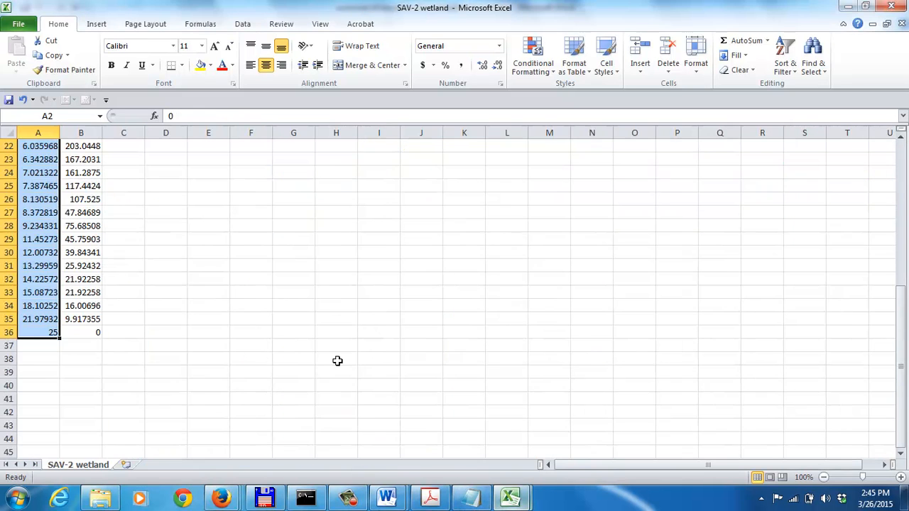
left_click_drag(902, 332, 901, 146)
left_click(85, 162)
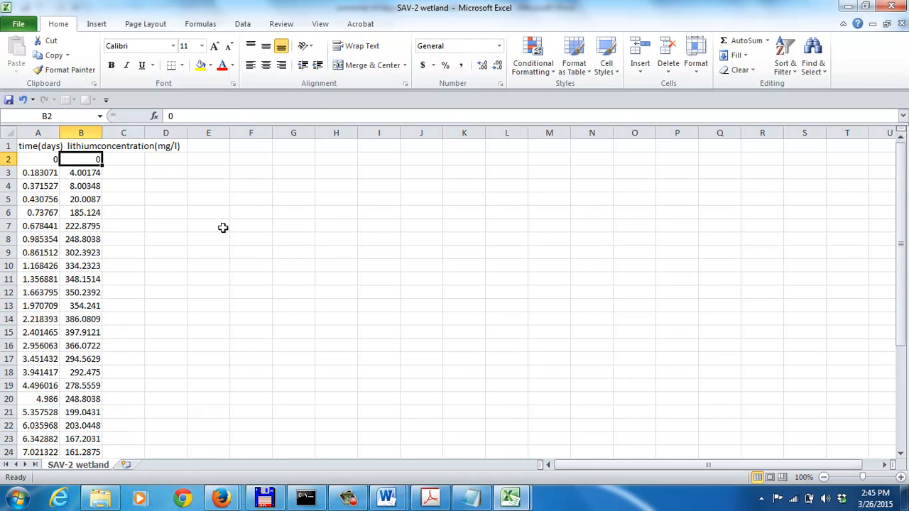
key("shift+Down")
key("shift+Down")
key("shift+Down")
key("shift+Down")
key("shift+Down")
key("shift+Down")
key("shift+Down")
key("shift+Down")
key("shift+Down")
key("shift+Down")
key("shift+Down")
key("shift+Down")
key("shift+Down")
key("shift+Down")
key("shift+Down")
key("shift+Down")
key("shift+Down")
key("shift+Down")
key("shift+Down")
key("shift+Down")
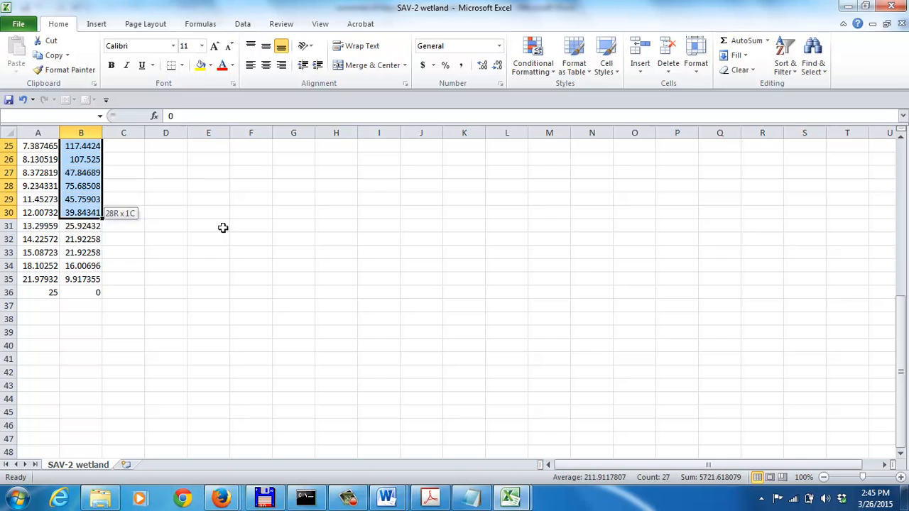
key("ctrl+c")
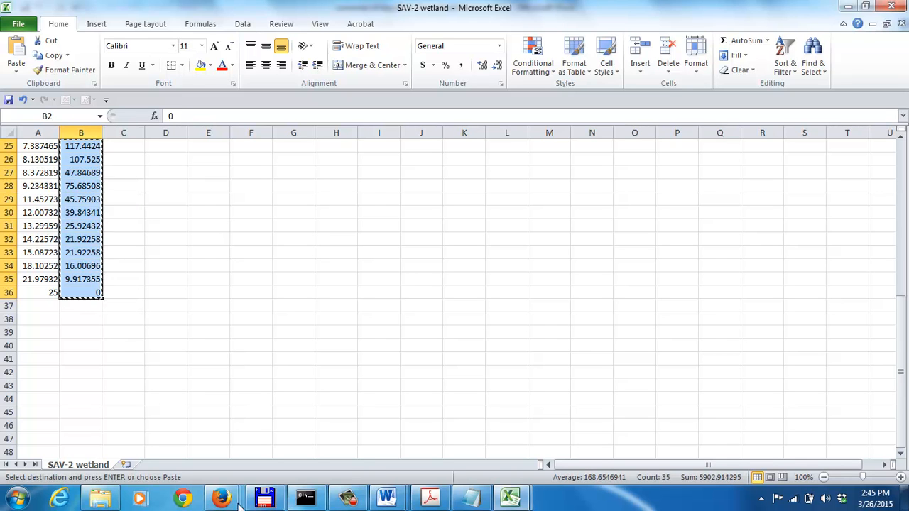
Paste the copied lithium concentrations as values into the tracer data sheet of the fitting tool, starting at B3
mouse_move(510, 497)
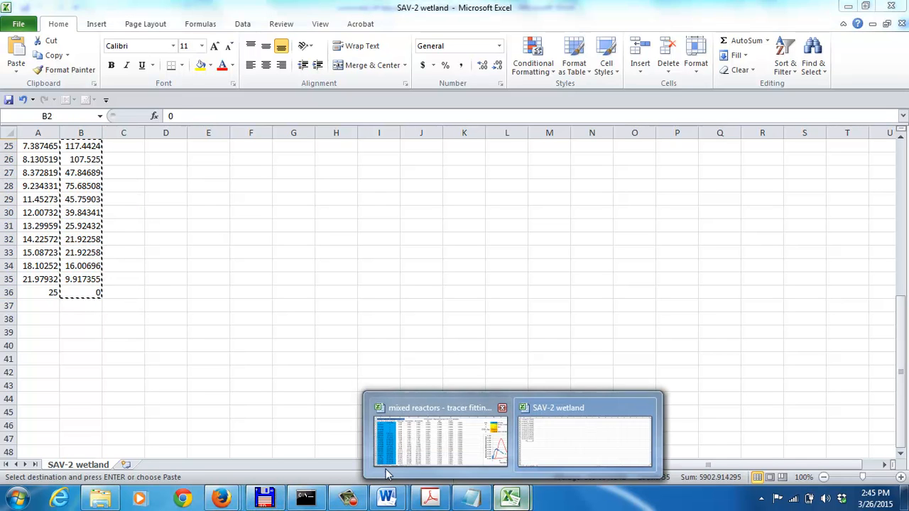
left_click(416, 446)
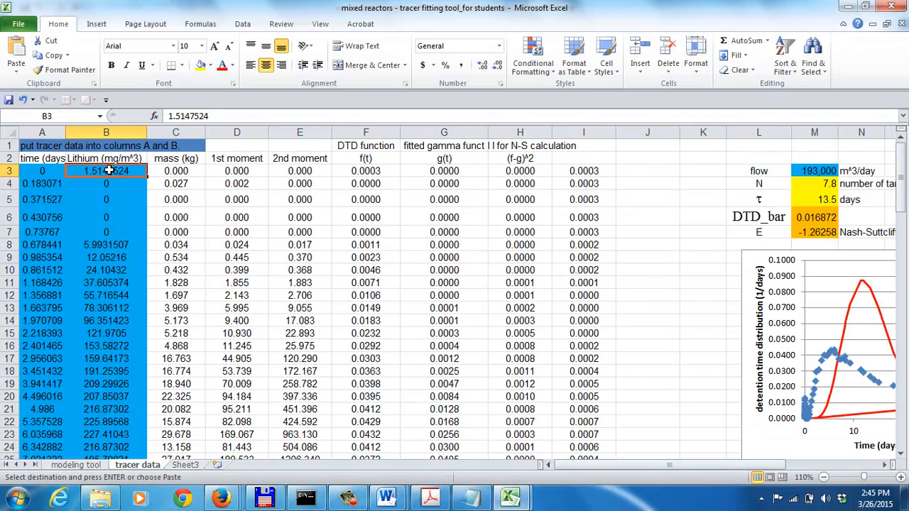
key("shift+Page_Down")
key("shift+Page_Down")
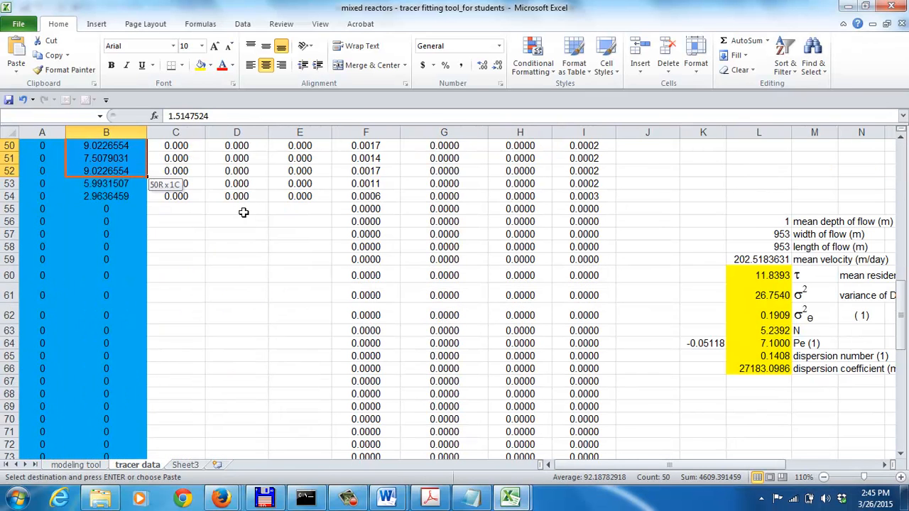
key("shift+Down")
key("shift+Down")
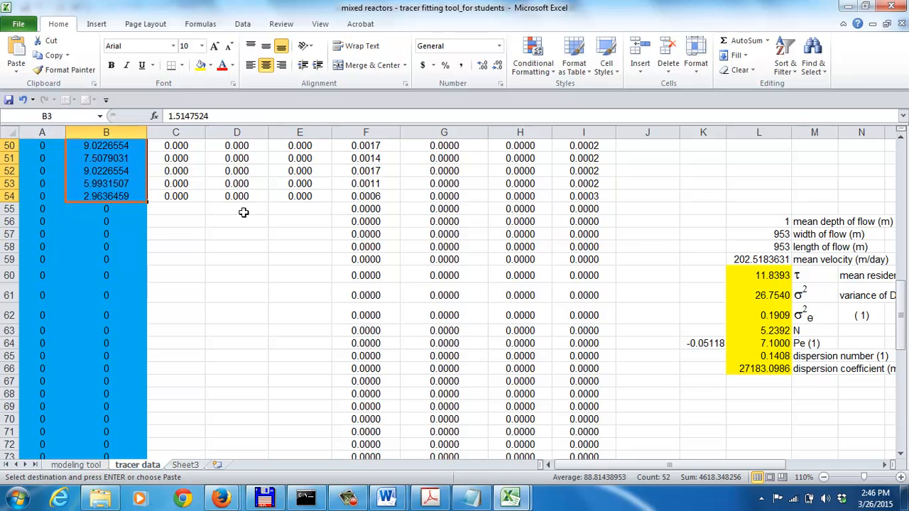
right_click(119, 174)
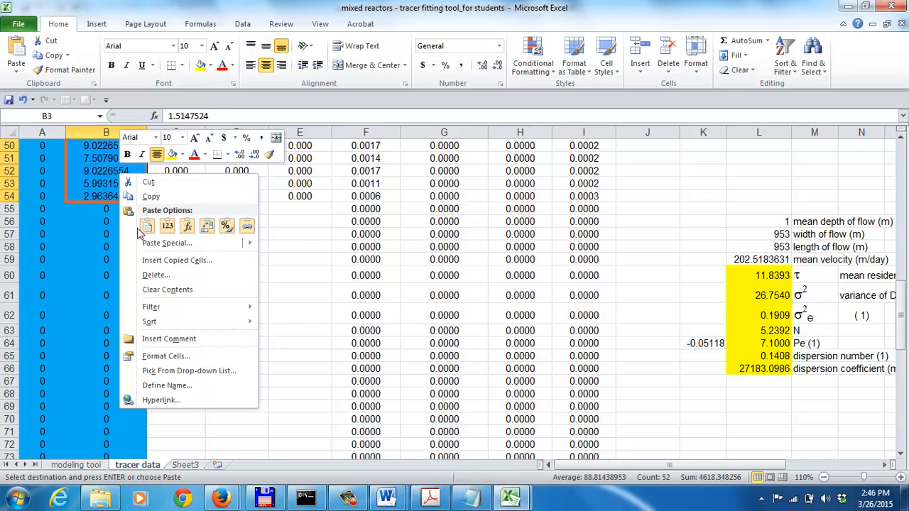
left_click(168, 227)
left_click(106, 199)
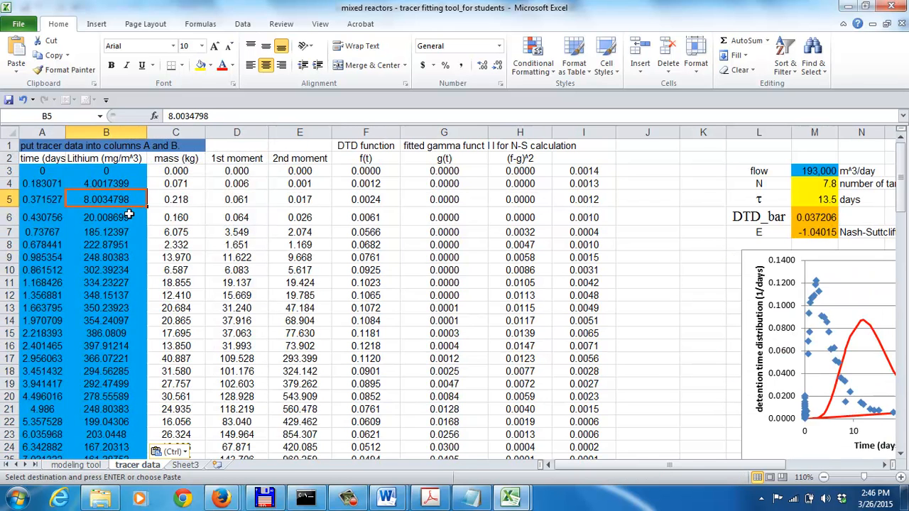
Set B38 to 0 and copy it down column B over the leftover old lithium concentrations through row 54 and beyond
key("Page_Down")
key("Down")
key("Down")
key("Down")
key("Down")
key("Down")
key("Down")
key("Down")
key("Down")
key("Down")
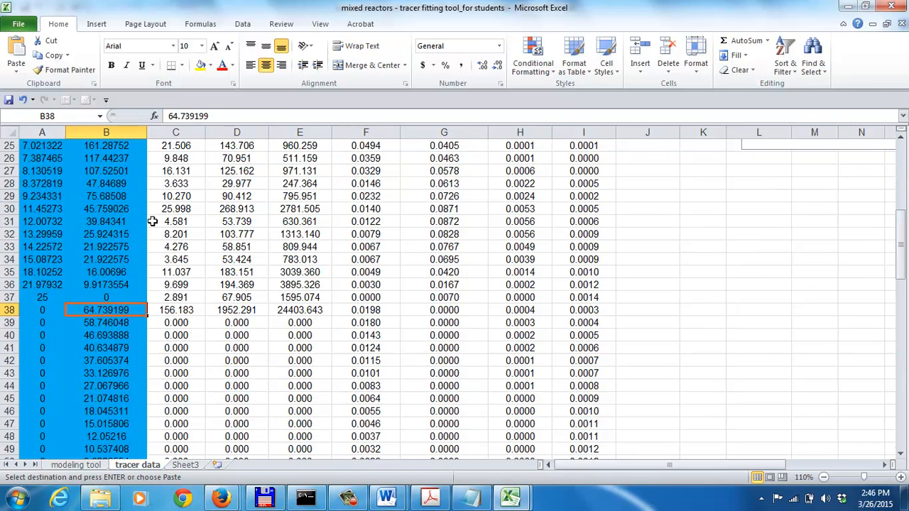
type("0")
key("Return")
key("Up")
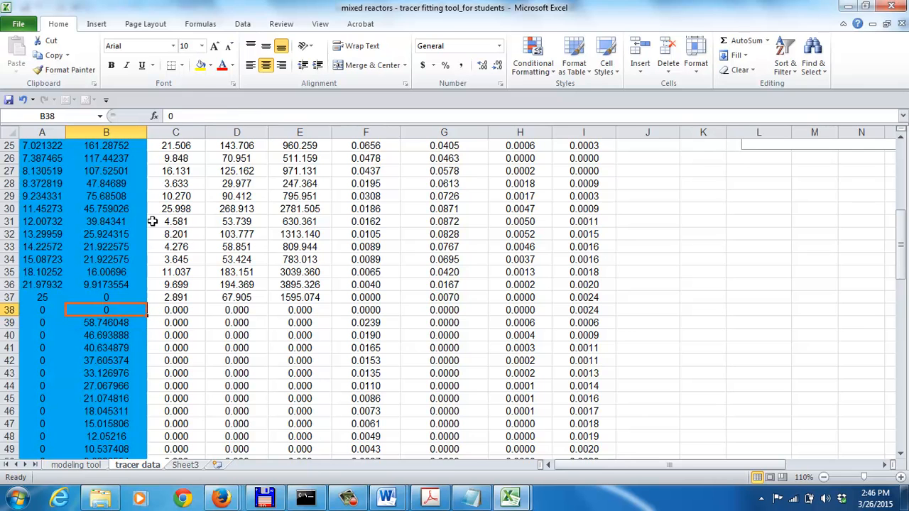
key("ctrl+c")
key("Down")
key("shift+Page_Down")
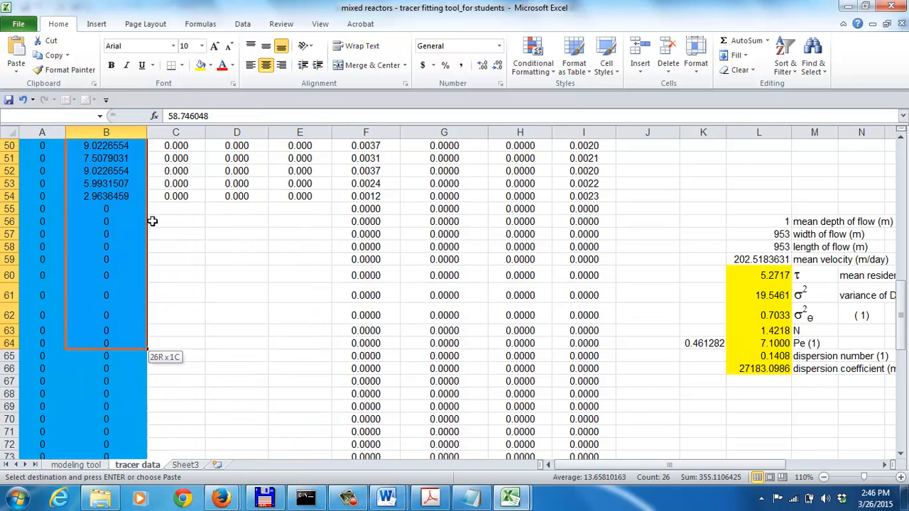
key("ctrl+v")
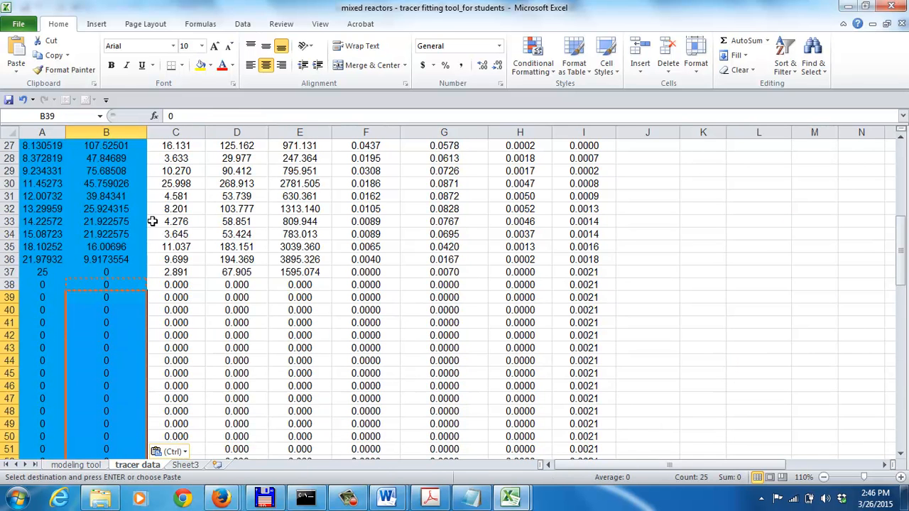
key("Escape")
Examine the total mass, 1st moment and 2nd moment sums in row 104 of the tracer data sheet
key("Page_Down")
key("Page_Down")
key("Page_Down")
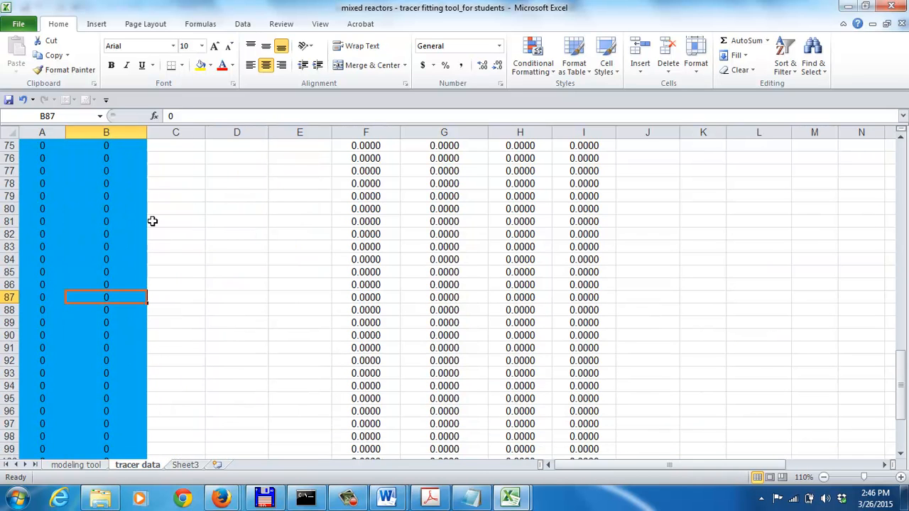
key("Up")
key("Up")
key("Up")
key("Up")
key("Up")
key("Up")
key("Up")
key("Up")
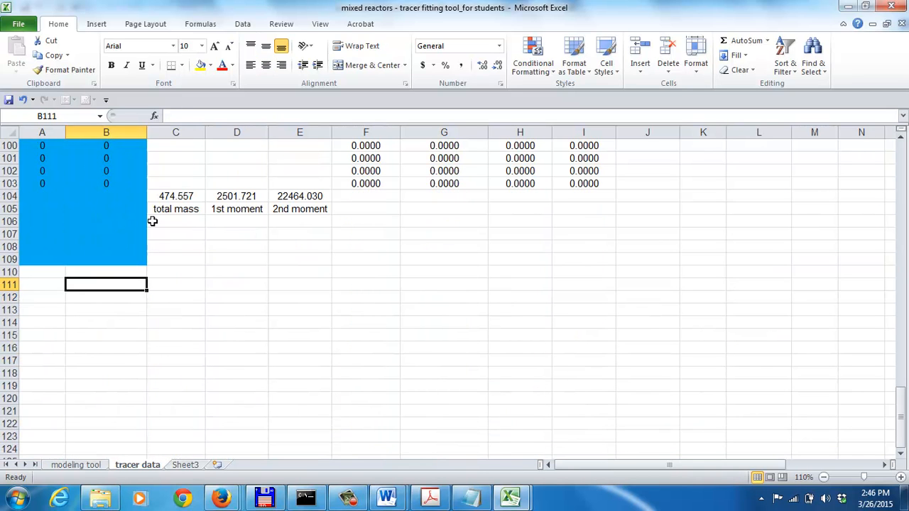
key("Right")
key("Right")
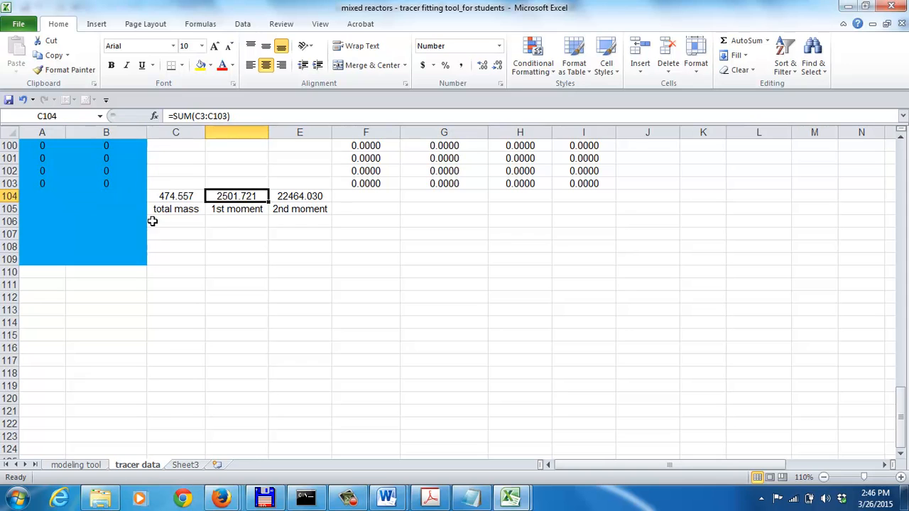
key("Right")
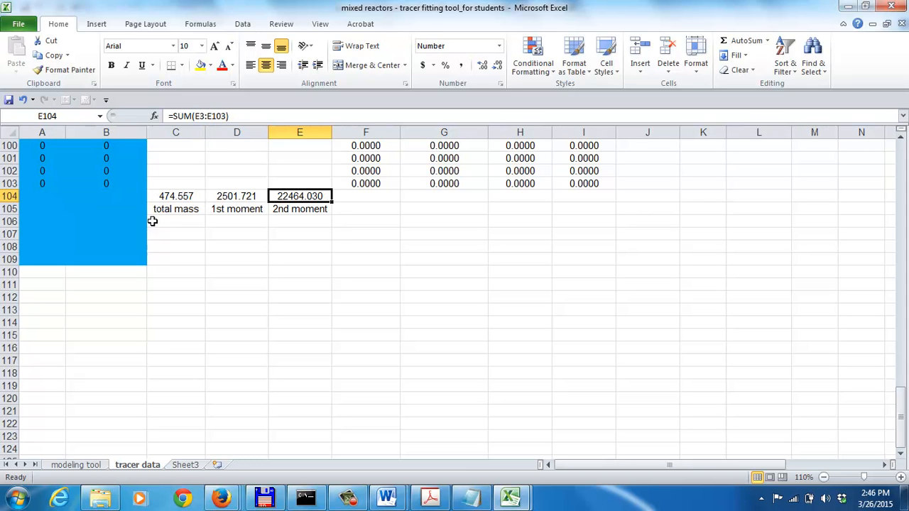
Examine the moment-based τ, variance, N and Pe results in L60:L64 of the tracer data sheet and the Pe helper value in K64
key("Page_Up")
key("Page_Up")
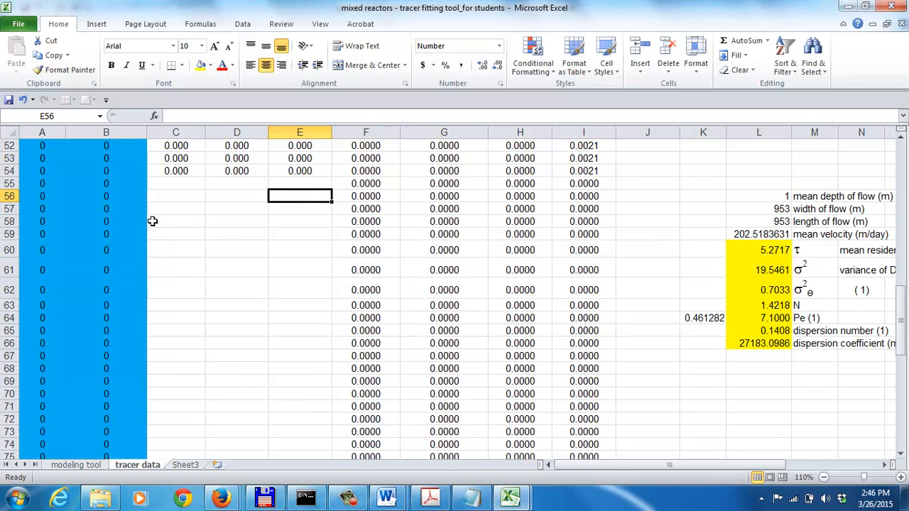
key("Right")
key("Right")
key("Right")
key("Right")
key("Right")
key("Right")
key("Right")
key("Right")
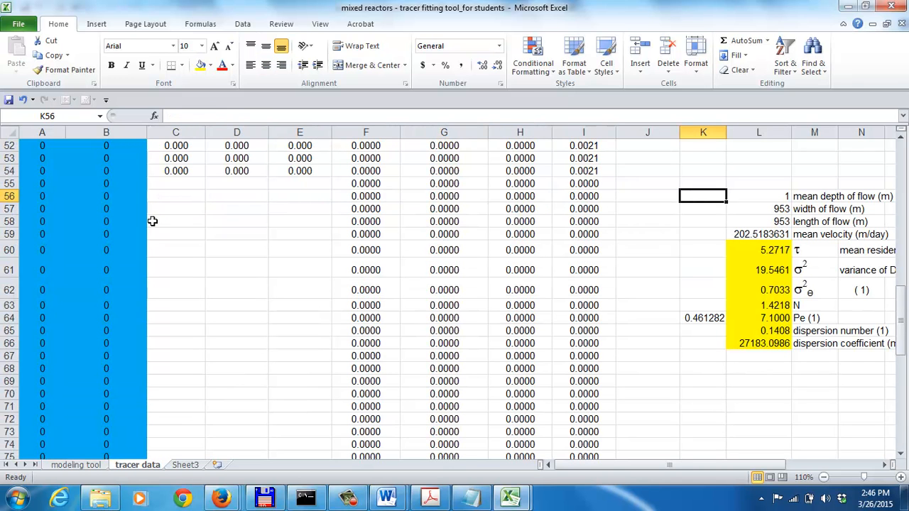
key("Left")
key("Down")
key("Down")
key("Down")
key("Down")
key("Down")
key("Up")
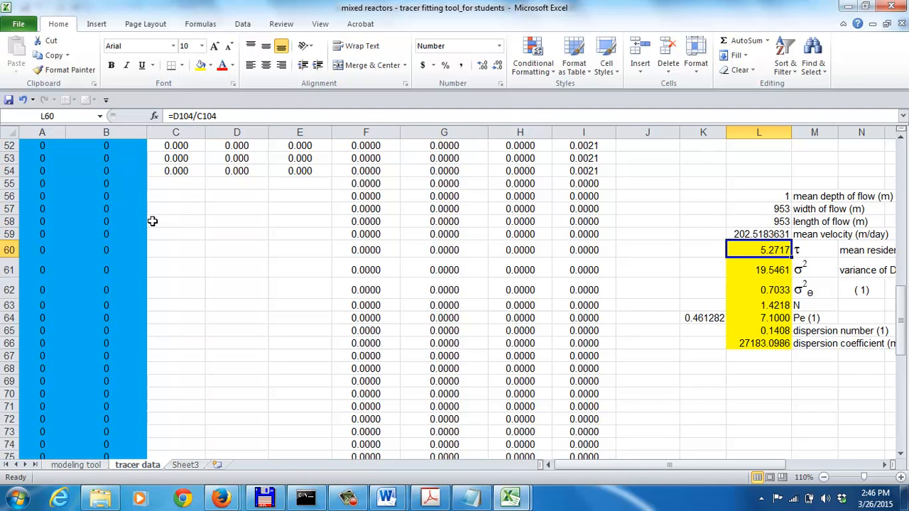
key("Down")
key("Down")
key("Down")
key("Down")
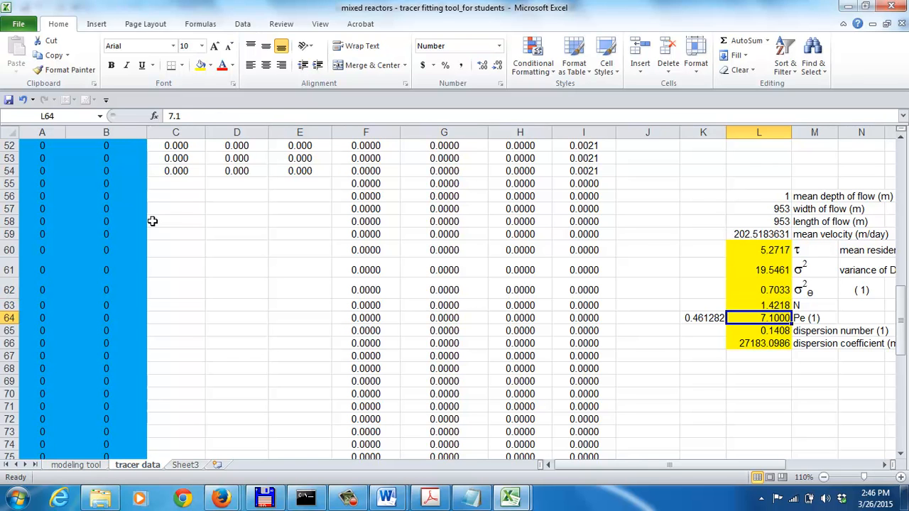
key("Left")
key("Right")
key("Left")
key("Right")
Inspect the mean velocity formula and flow length in L58:L59, along with the adjoining τ and variance cells
key("Up")
key("Up")
key("Up")
key("Up")
key("Up")
key("Up")
key("Up")
key("Up")
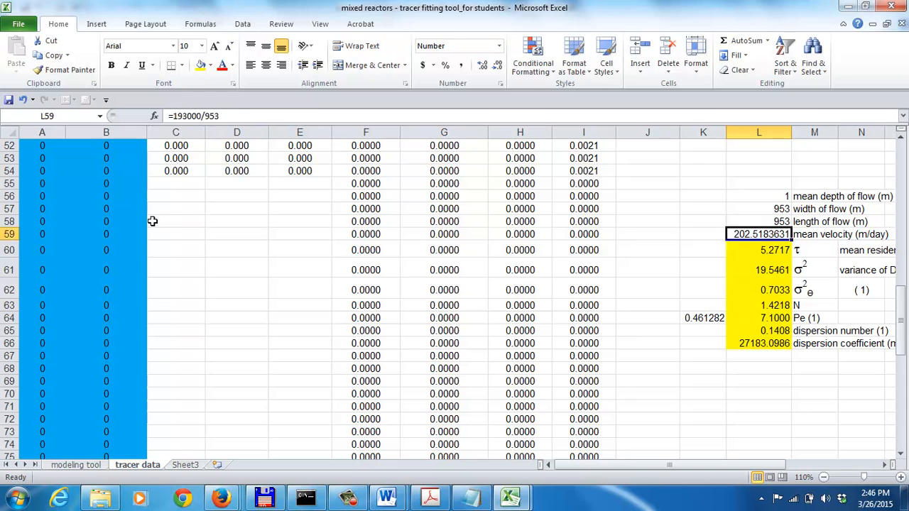
key("Down")
key("Up")
key("Down")
key("Down")
key("Down")
key("Up")
key("Up")
key("Up")
key("Up")
key("Up")
key("Up")
key("Up")
key("Up")
key("Up")
key("Up")
key("Up")
key("Up")
key("Up")
key("Up")
key("Up")
key("Up")
key("Up")
key("Up")
key("Up")
key("Up")
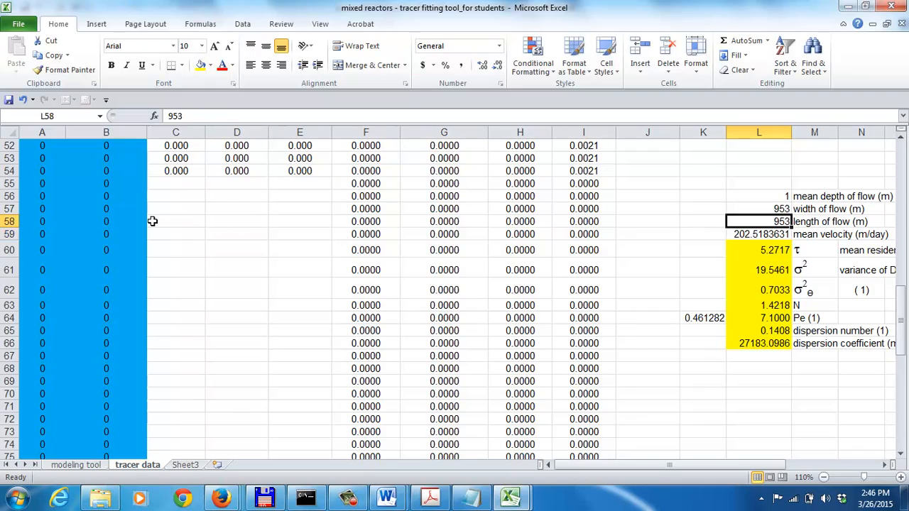
Review the fitting inputs N and τ in M4:M5 at the top of the tracer data sheet
key("Up")
key("Up")
key("Up")
key("Up")
key("Up")
key("Up")
key("Up")
key("Up")
key("Up")
key("Up")
key("Up")
key("Up")
key("Up")
key("Up")
key("Up")
key("Up")
key("Up")
key("Up")
key("Up")
key("Up")
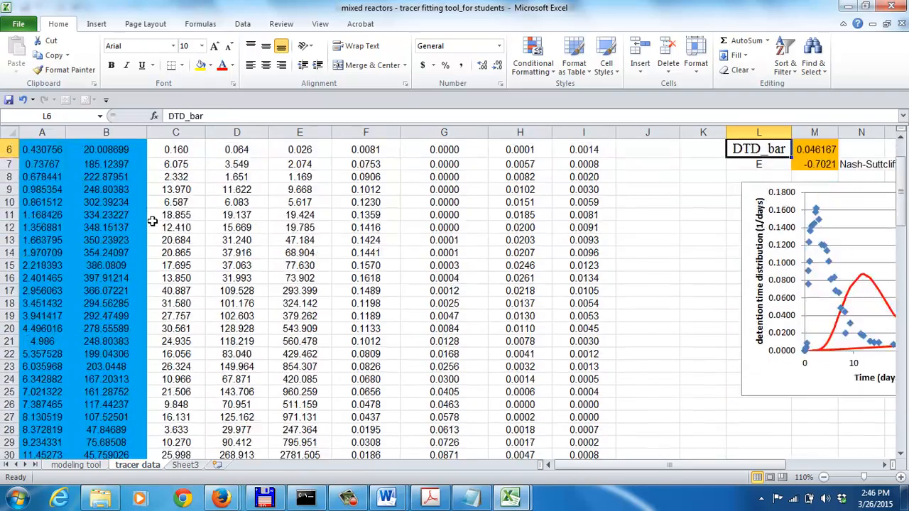
key("Right")
key("Down")
key("Down")
key("Down")
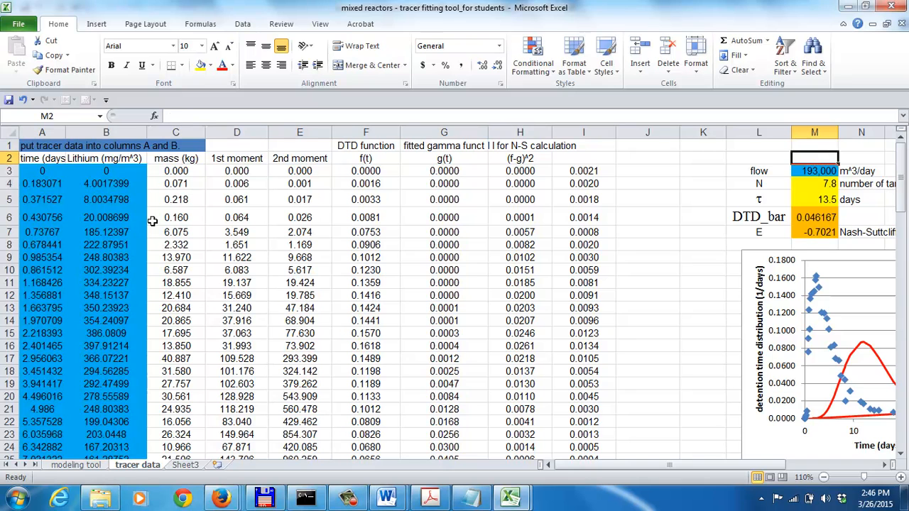
key("Down")
key("Down")
key("Up")
key("Up")
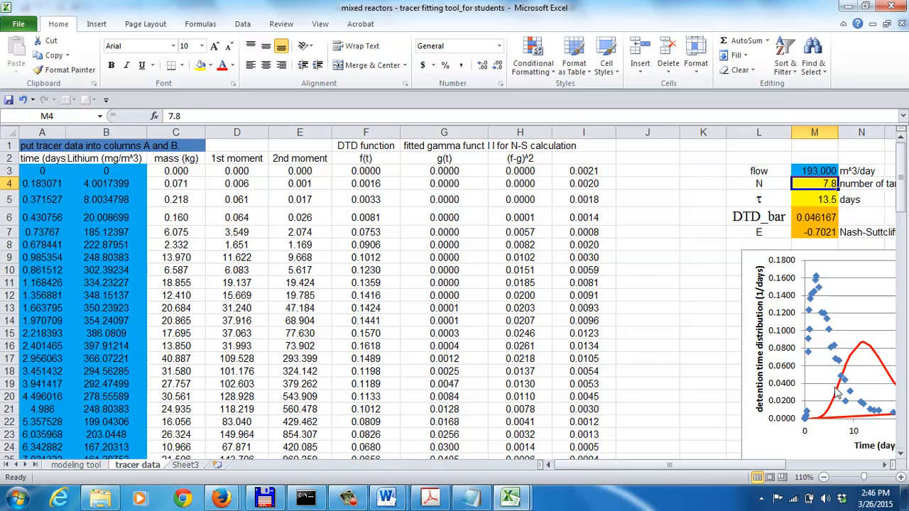
Compare the gamma fit curve with the tracer points and highlight row 37 as the last row of tracer data
left_click(885, 465)
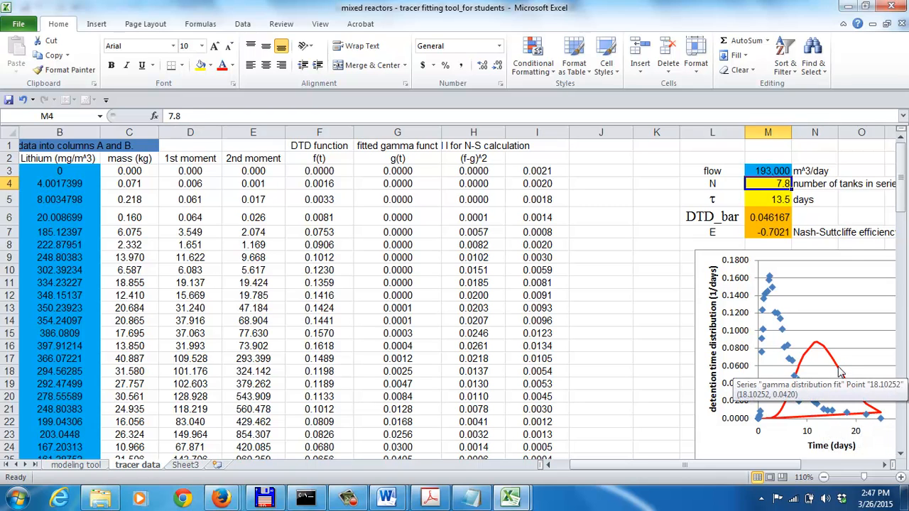
left_click_drag(901, 202, 902, 277)
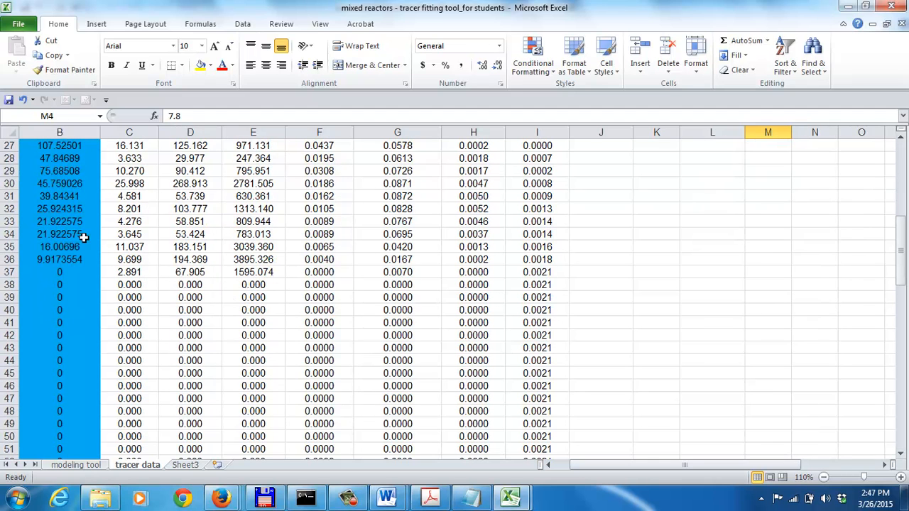
left_click(12, 272)
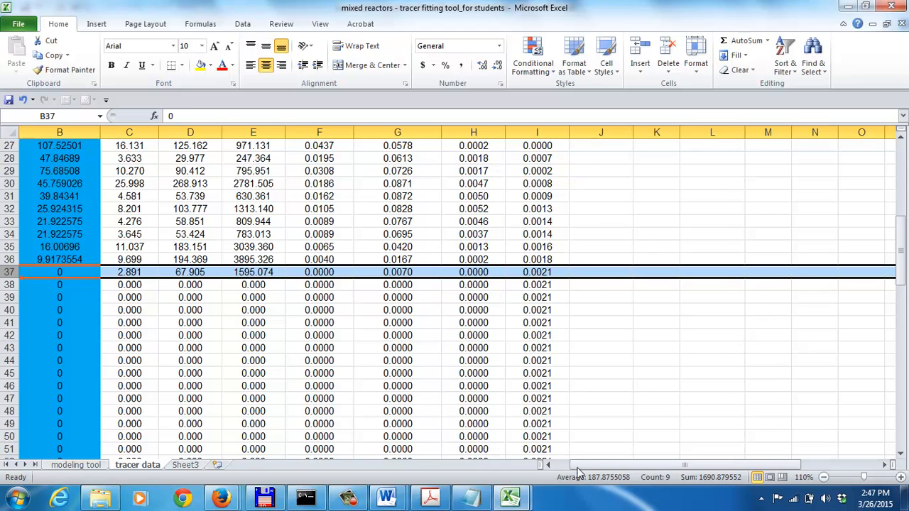
left_click(548, 466)
left_click(904, 147)
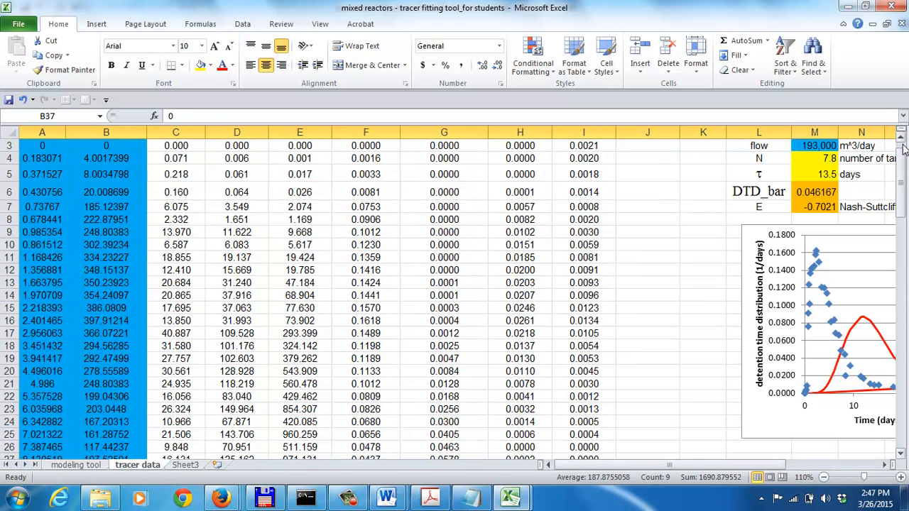
Edit the chart's gamma distribution fit series so its X values cover A3:A37 of the tracer data sheet
mouse_move(859, 329)
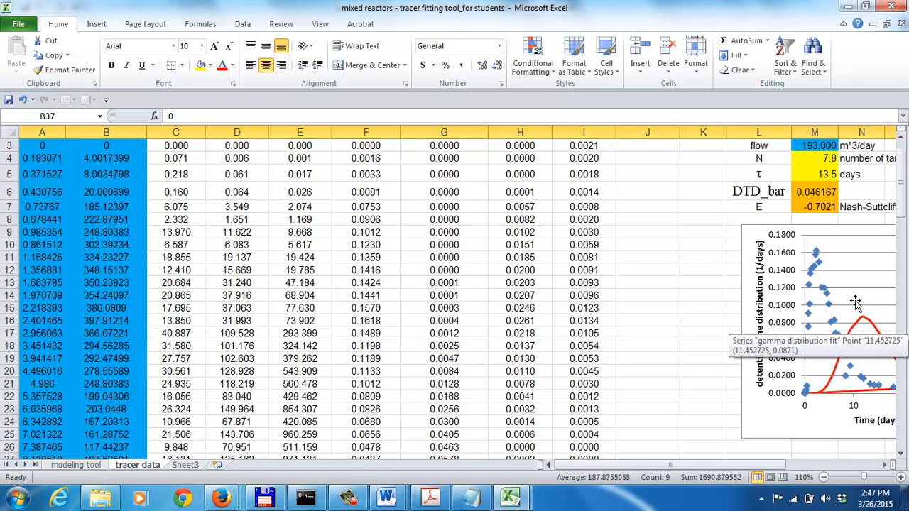
left_click(857, 295)
right_click(854, 293)
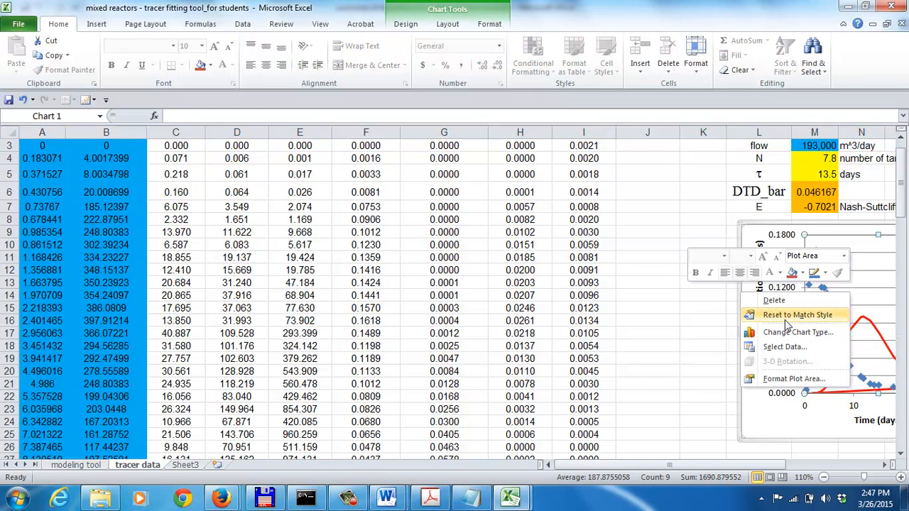
left_click(783, 348)
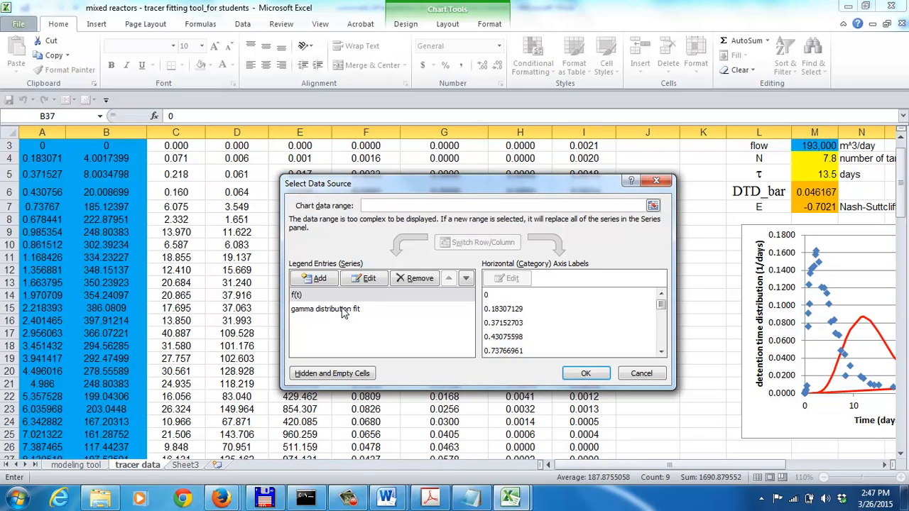
left_click(291, 309)
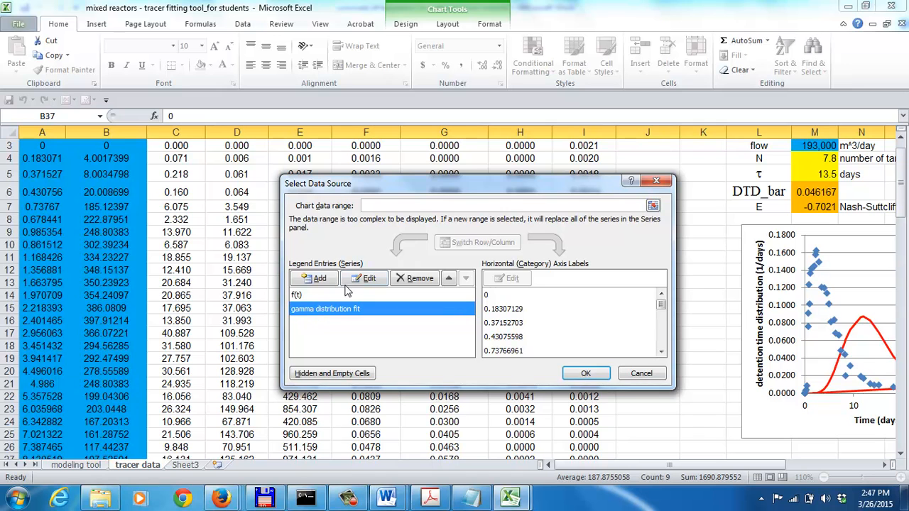
left_click(365, 278)
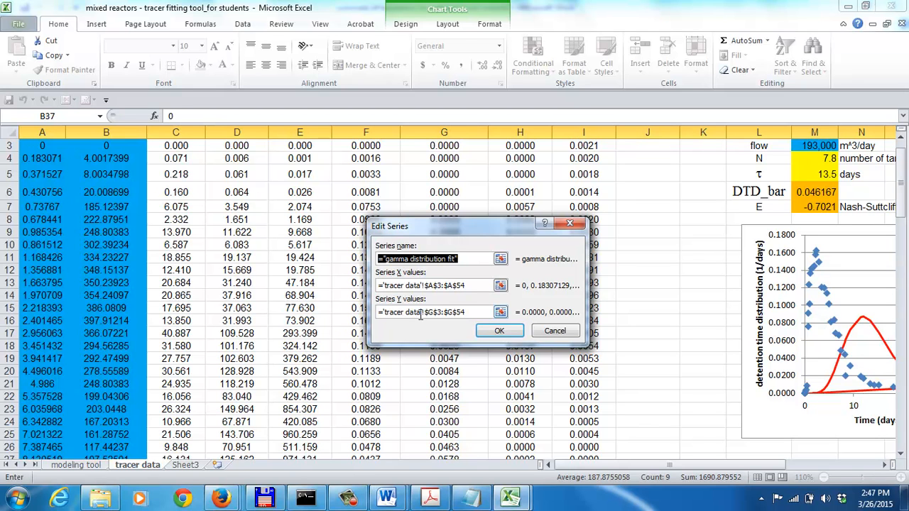
left_click(472, 285)
key("BackSpace")
key("BackSpace")
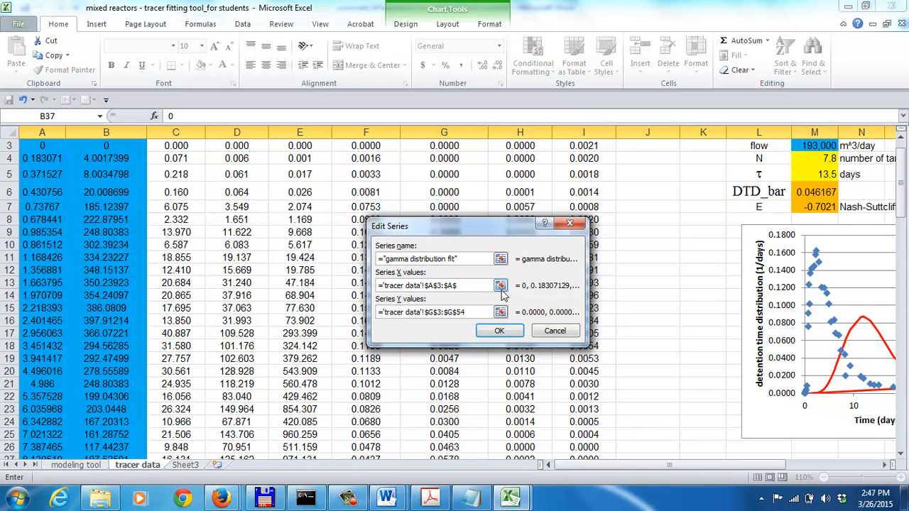
type("37")
Set the gamma distribution fit series' Y values to G3:G37 and apply the chart data changes
left_click(470, 312)
key("BackSpace")
key("BackSpace")
type("37")
left_click(501, 333)
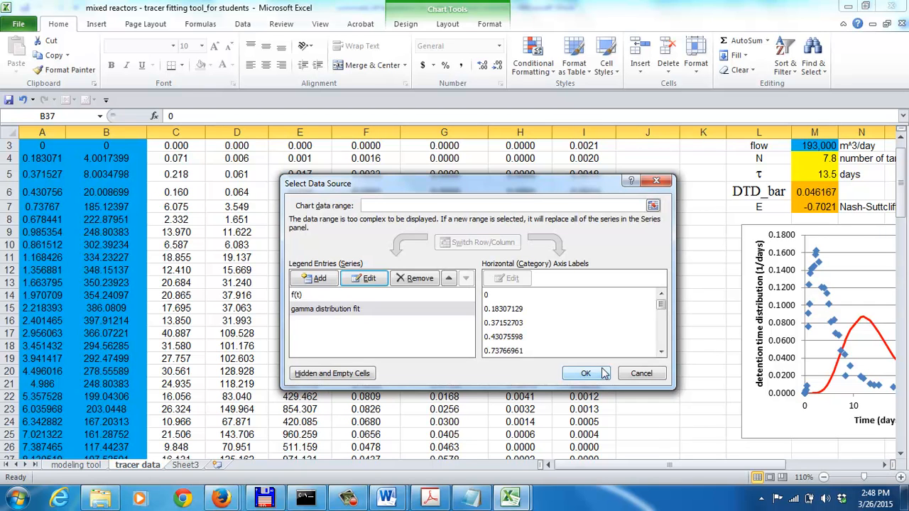
left_click(585, 374)
Try 4.5 as the number of tanks in series N in M4
left_click(884, 465)
left_click(884, 465)
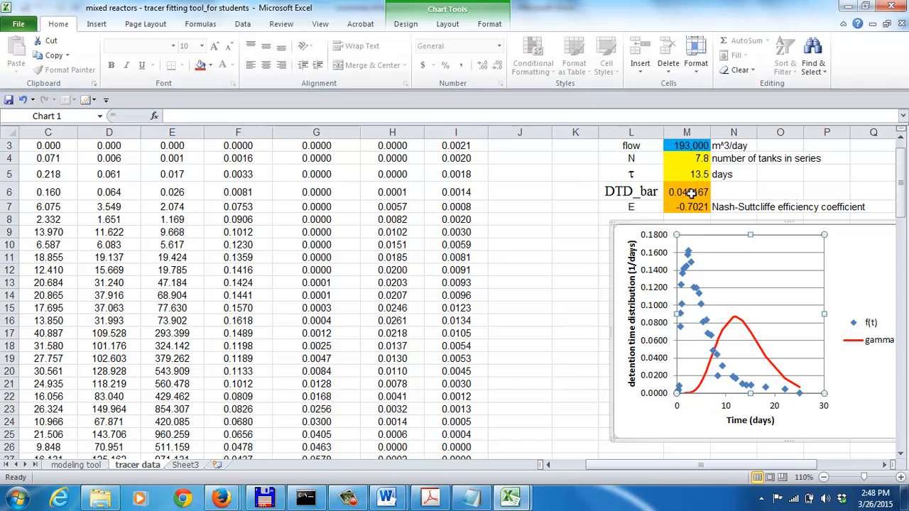
left_click(684, 160)
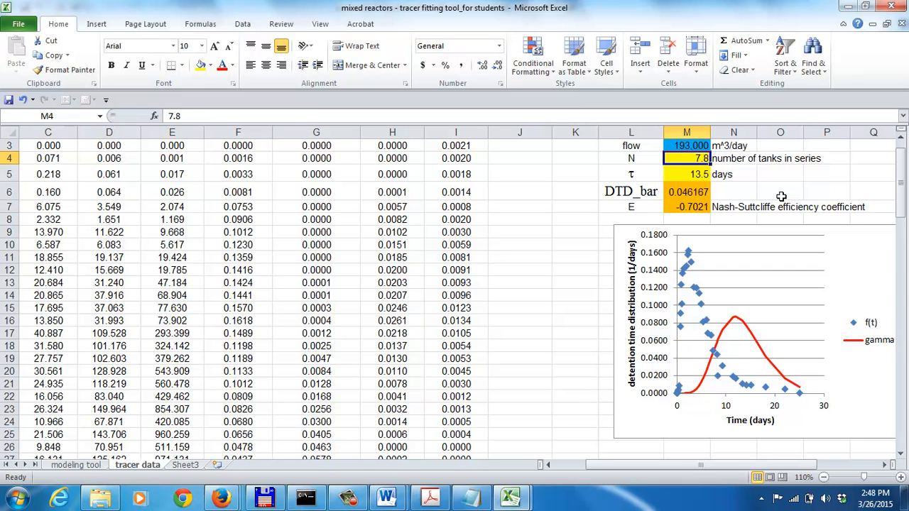
type("4.5")
key("Return")
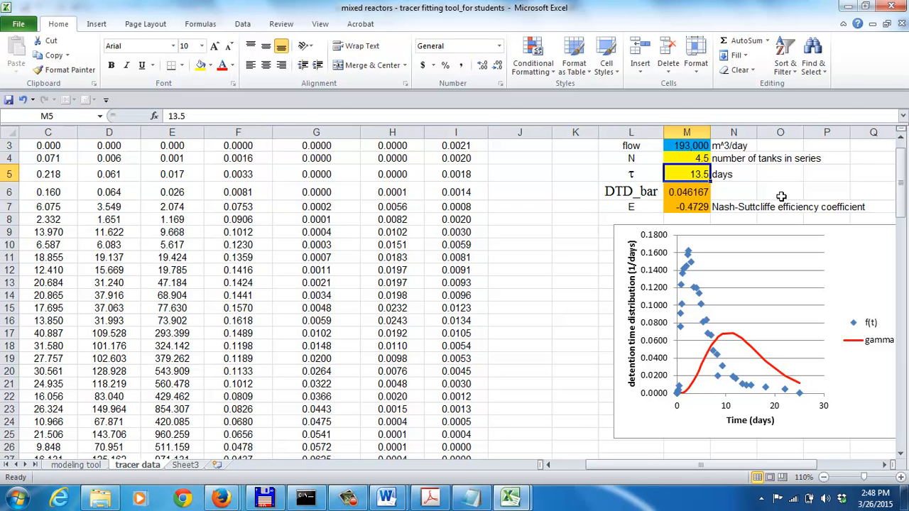
key("Up")
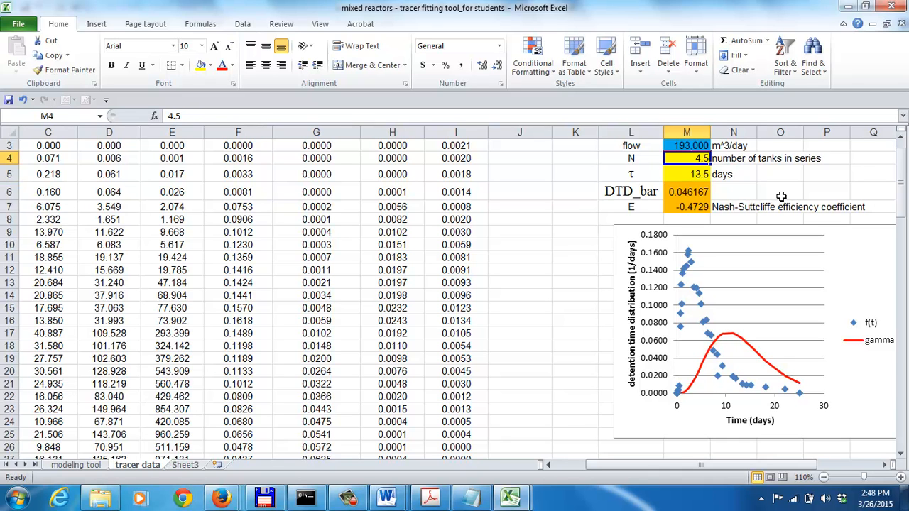
Check the moment-based N in L63 and set the number of tanks N in M4 to 1.4
key("Page_Down")
key("Page_Down")
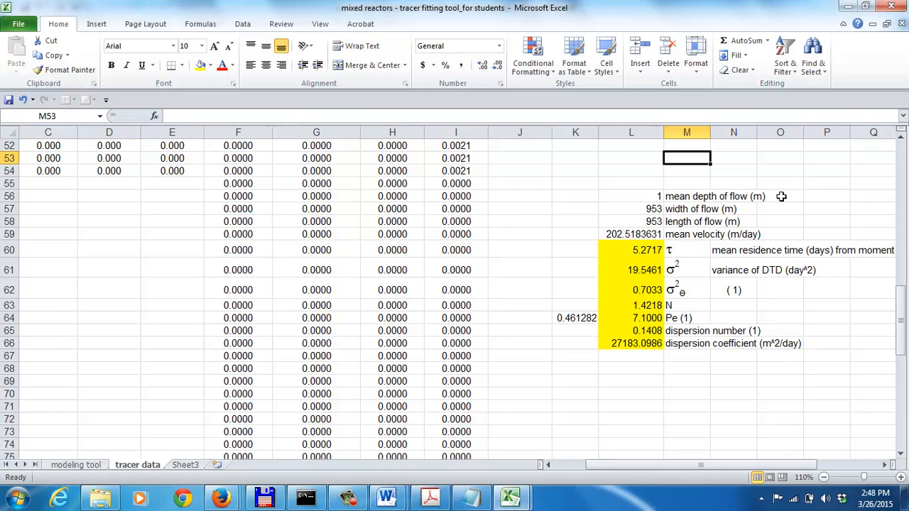
key("Page_Up")
key("Page_Up")
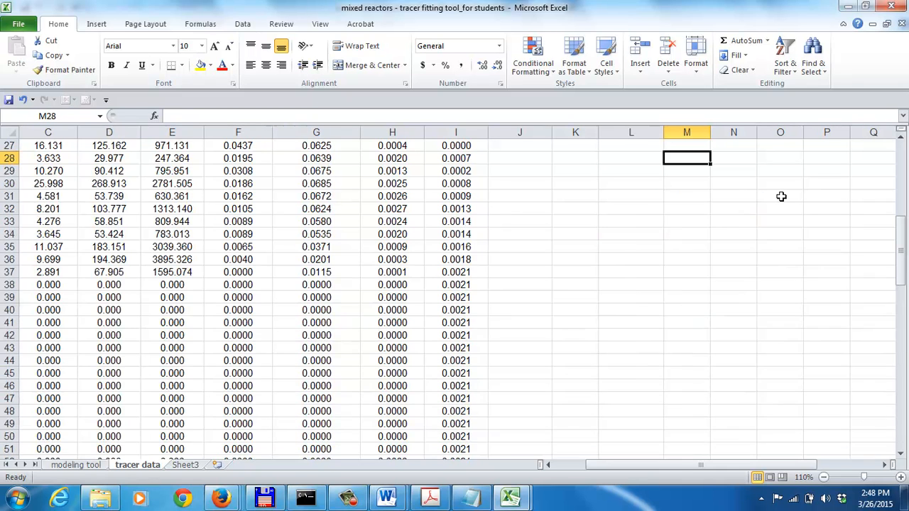
key("Down")
key("Up")
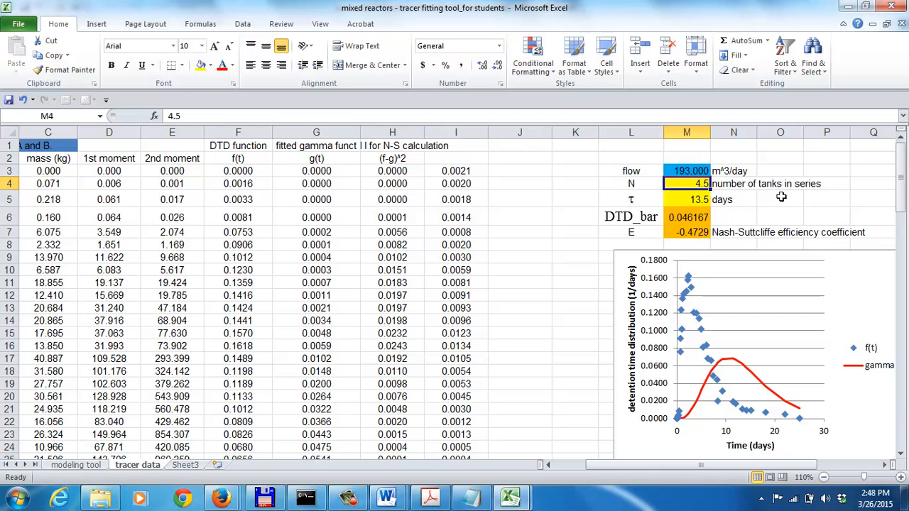
type("1.4")
key("Return")
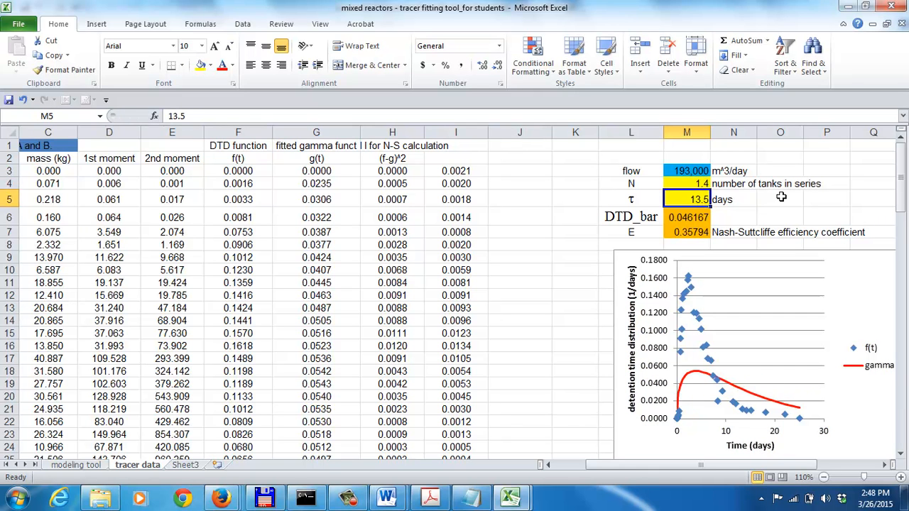
Set τ in M5 to 4.7 days and check the Nash-Sutcliffe efficiency coefficient in M7
type("4.7")
key("Return")
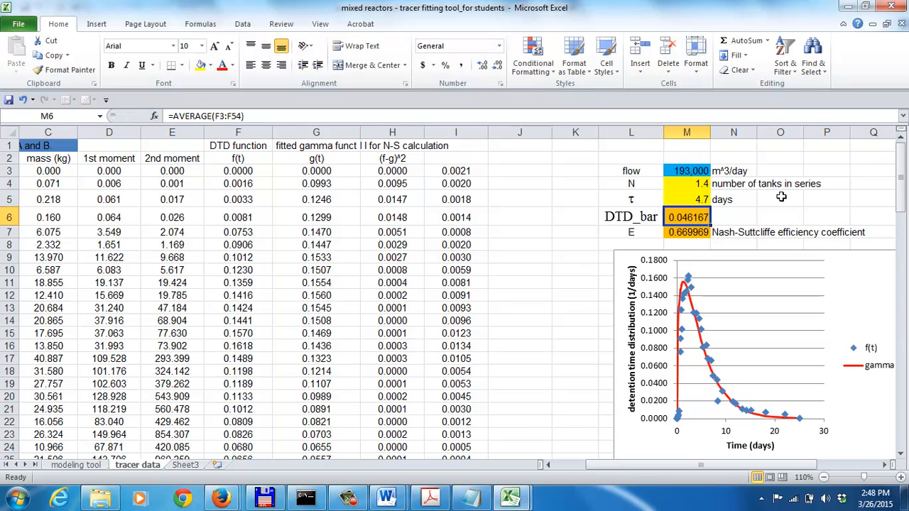
key("Up")
key("Up")
key("Down")
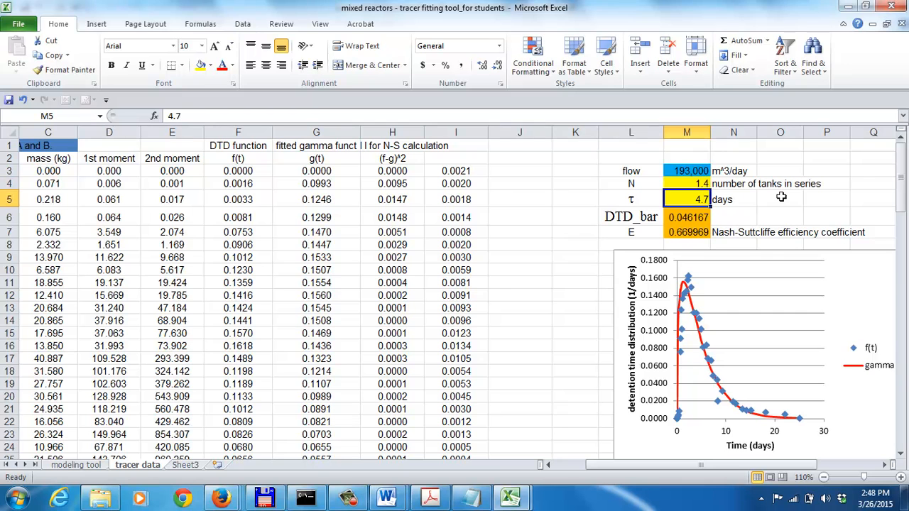
key("Up")
key("Down")
key("Down")
key("Down")
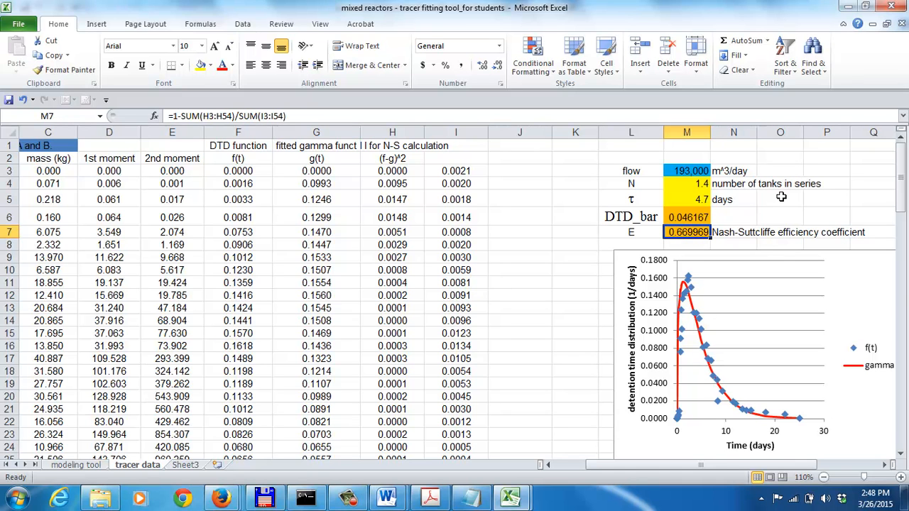
Set the number of tanks in series N in M4 to 2
key("Up")
key("Up")
key("Up")
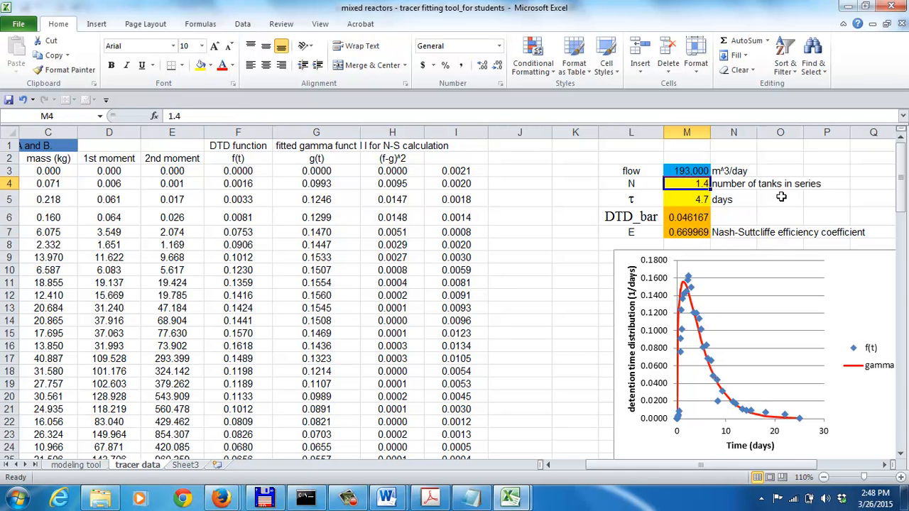
type("2")
key("Return")
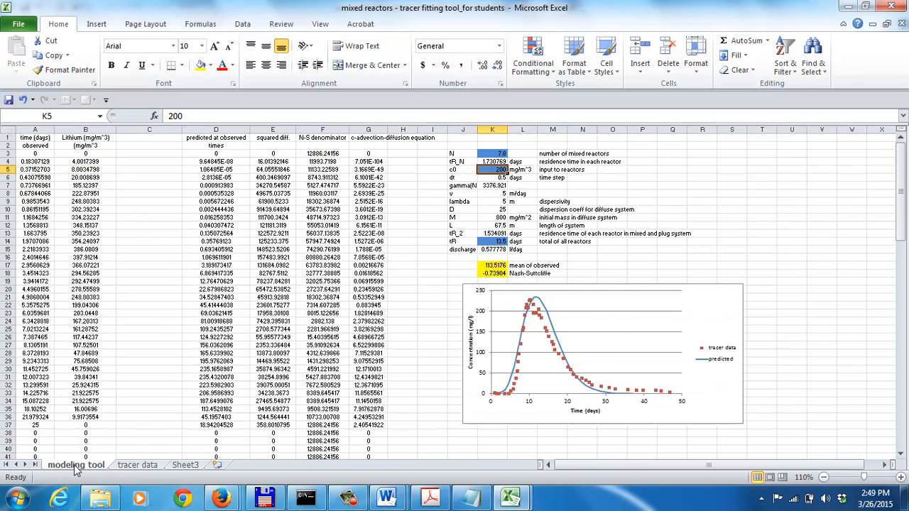
Open the modeling tool sheet to view its observed and predicted concentration chart
left_click(75, 465)
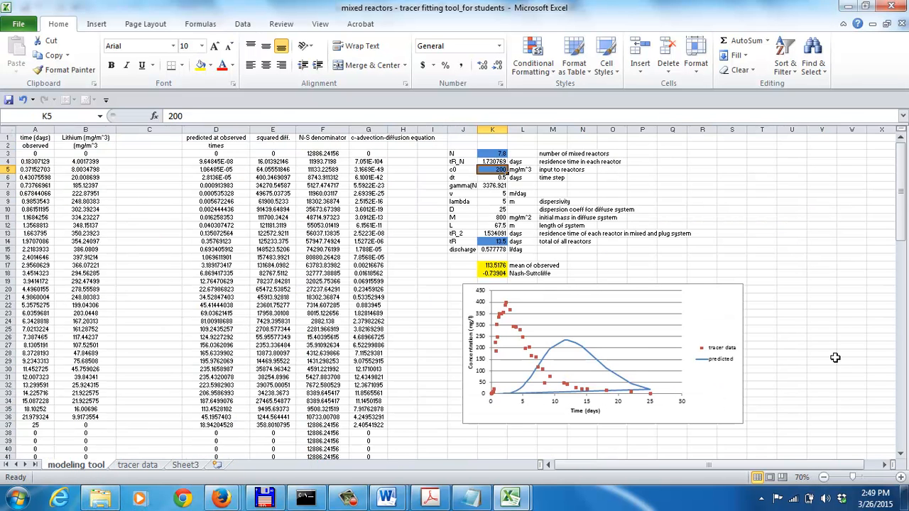
left_click_drag(583, 465, 567, 468)
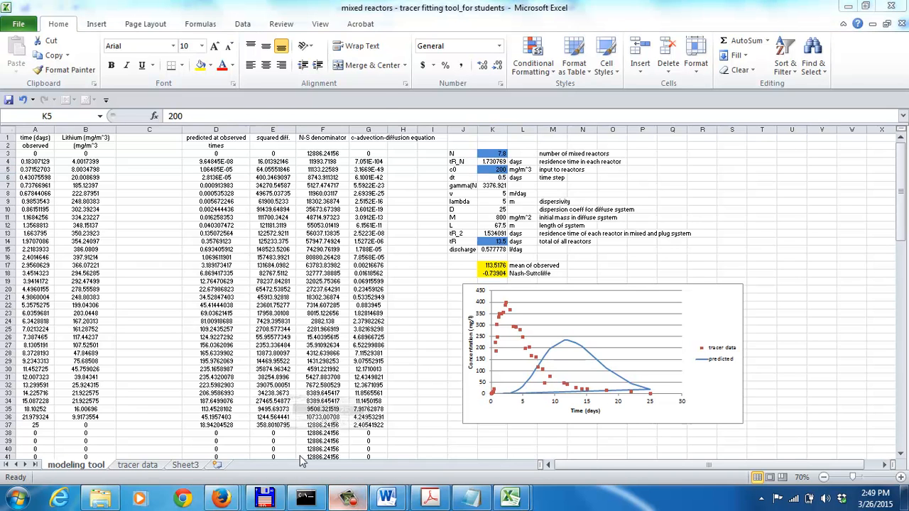
left_click(346, 499)
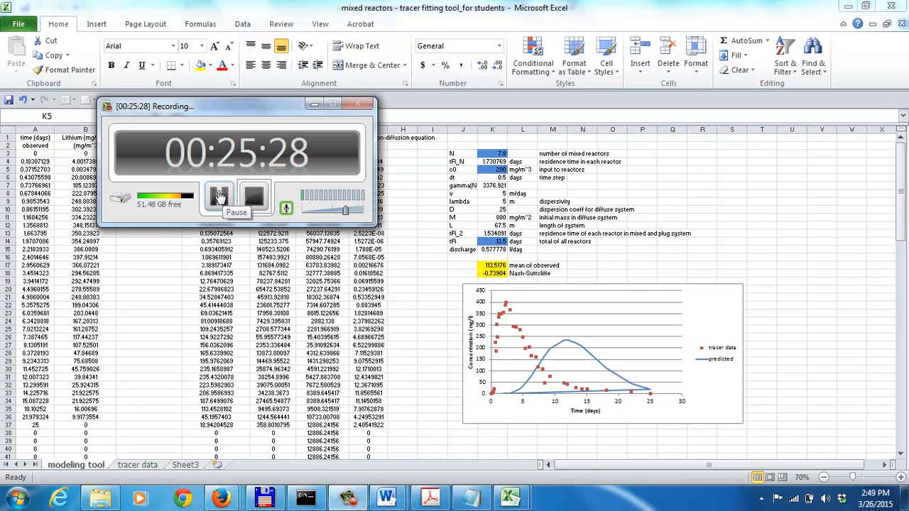